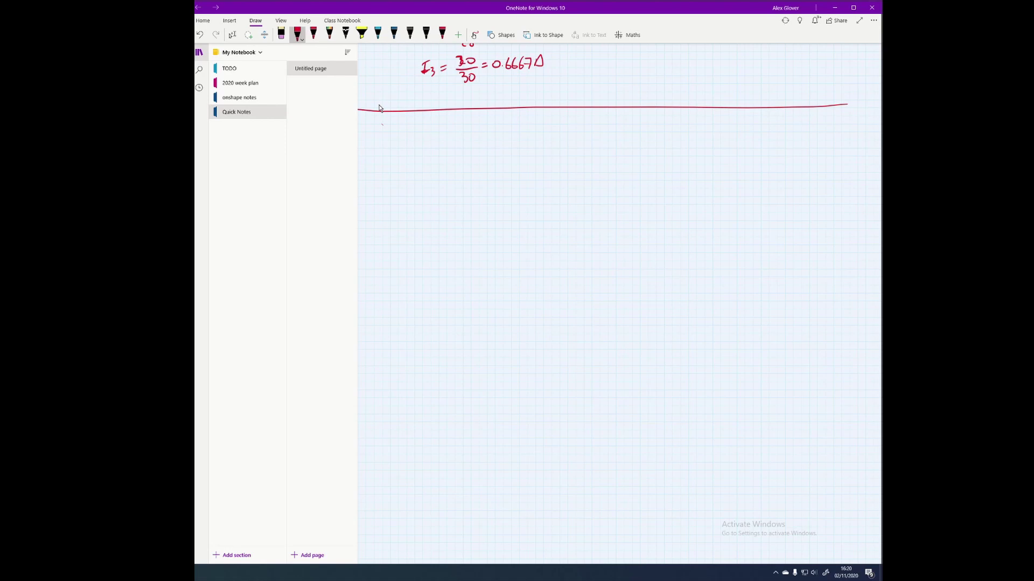
# - Handwrite the heading "Reactive capacitance Xc" below the dividing line and the formula Xc = 1/(2πfC) beneath it
pyautogui.moveTo(379, 119)
pyautogui.mouseDown()
pyautogui.moveTo(404, 132)
pyautogui.moveTo(494, 139)
pyautogui.moveTo(557, 120)
pyautogui.moveTo(607, 129)
pyautogui.mouseUp()
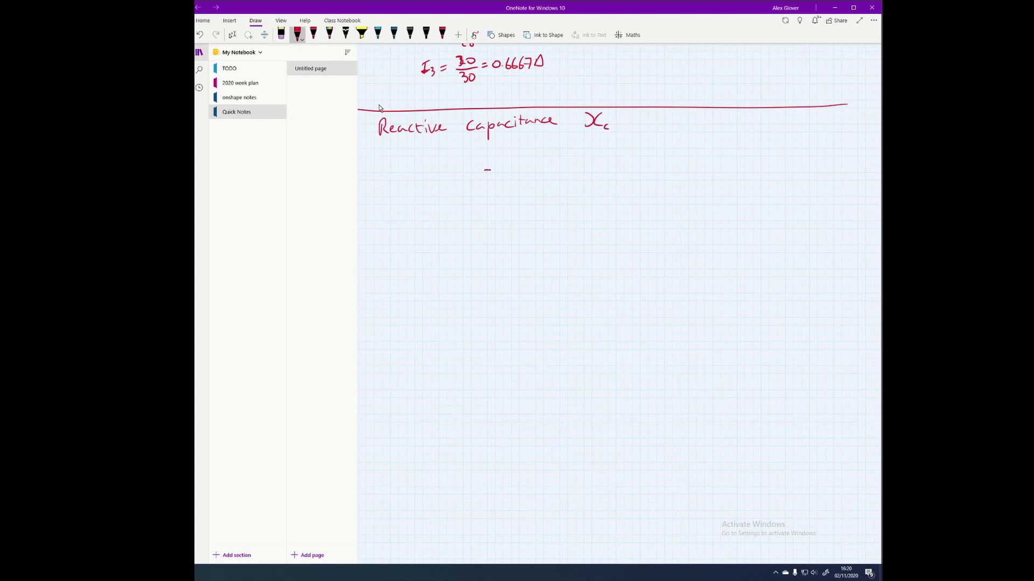
pyautogui.moveTo(490, 169); pyautogui.dragTo(485, 181)
pyautogui.moveTo(501, 170); pyautogui.dragTo(507, 183)
pyautogui.moveTo(515, 172)
pyautogui.mouseDown()
pyautogui.moveTo(560, 164)
pyautogui.moveTo(535, 170)
pyautogui.moveTo(560, 187)
pyautogui.moveTo(575, 184)
pyautogui.mouseUp()
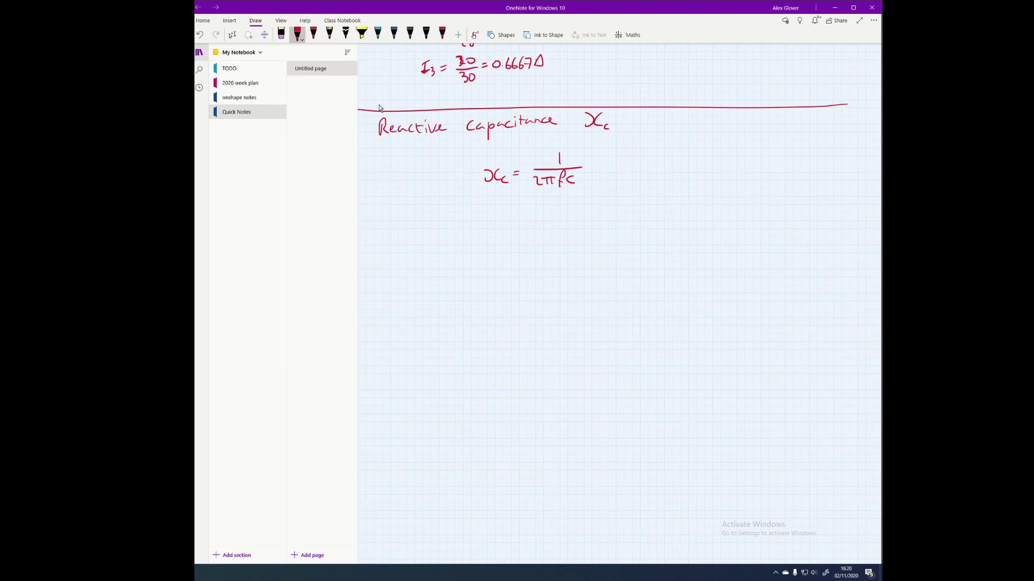
# - Sketch a series circuit below the formula with a 100 Ω resistor, a 47 µF capacitor and a 240 V, 50 Hz AC source
pyautogui.moveTo(431, 260)
pyautogui.mouseDown()
pyautogui.moveTo(418, 263)
pyautogui.moveTo(429, 259)
pyautogui.moveTo(436, 273)
pyautogui.moveTo(426, 232)
pyautogui.moveTo(473, 233)
pyautogui.moveTo(471, 223)
pyautogui.moveTo(520, 239)
pyautogui.moveTo(472, 239)
pyautogui.mouseUp()
pyautogui.moveTo(484, 210); pyautogui.dragTo(485, 217)
pyautogui.moveTo(493, 211); pyautogui.dragTo(492, 211)
pyautogui.moveTo(501, 210); pyautogui.dragTo(555, 231)
pyautogui.moveTo(554, 219)
pyautogui.mouseDown()
pyautogui.moveTo(554, 240)
pyautogui.moveTo(585, 228)
pyautogui.moveTo(428, 288)
pyautogui.mouseUp()
pyautogui.moveTo(558, 207); pyautogui.dragTo(579, 208)
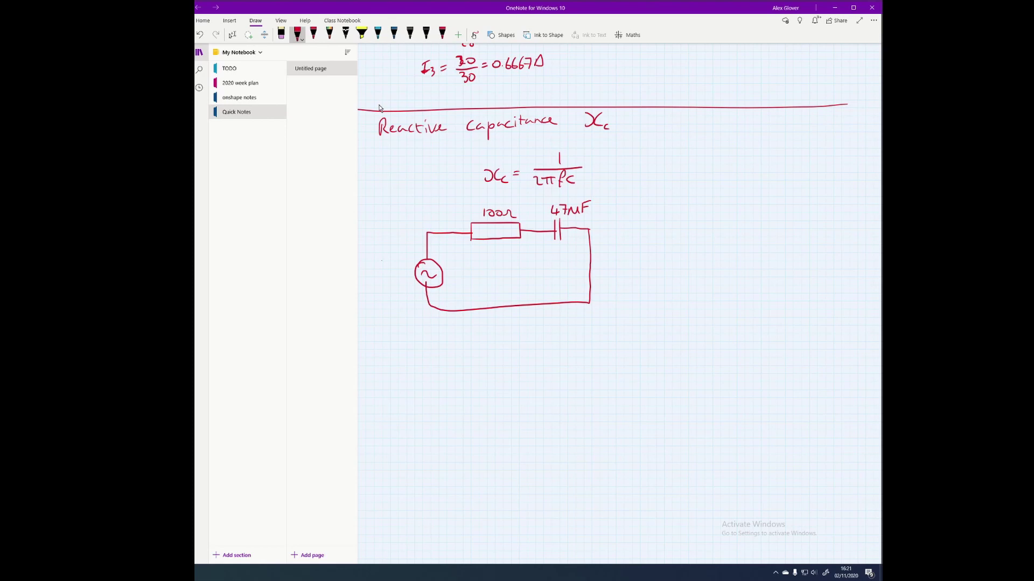
pyautogui.moveTo(383, 262)
pyautogui.mouseDown()
pyautogui.moveTo(391, 269)
pyautogui.moveTo(413, 254)
pyautogui.moveTo(380, 288)
pyautogui.moveTo(399, 287)
pyautogui.mouseUp()
pyautogui.moveTo(400, 282); pyautogui.dragTo(412, 288)
# - Extend the Xc formula with the substitution 1/(2π × 50 × 47 × 10⁻⁶) and the result 67.72 Ω
pyautogui.moveTo(673, 163)
pyautogui.mouseDown()
pyautogui.moveTo(623, 166)
pyautogui.moveTo(633, 182)
pyautogui.mouseUp()
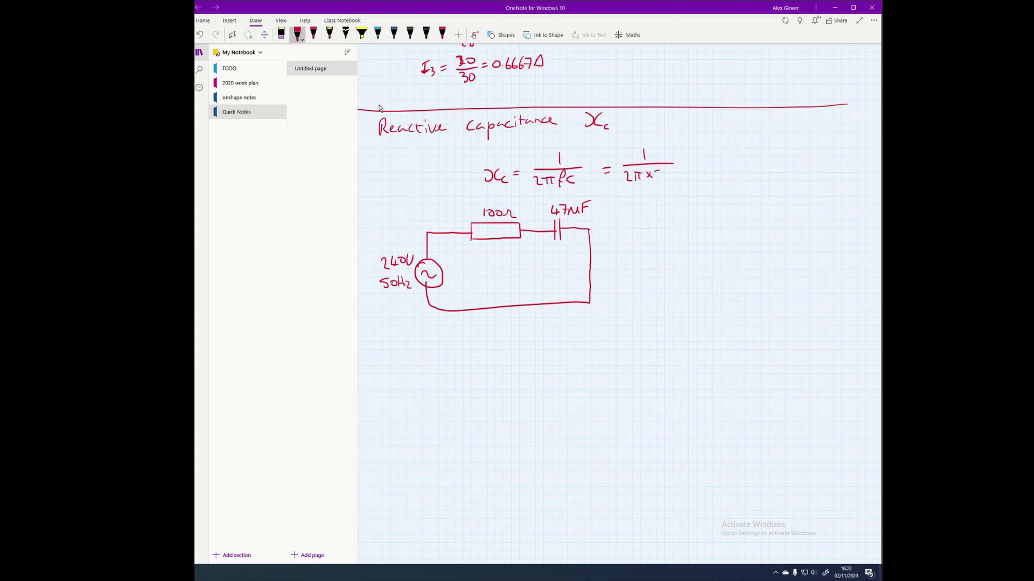
pyautogui.moveTo(656, 173)
pyautogui.mouseDown()
pyautogui.moveTo(680, 179)
pyautogui.moveTo(711, 163)
pyautogui.moveTo(700, 181)
pyautogui.moveTo(747, 161)
pyautogui.mouseUp()
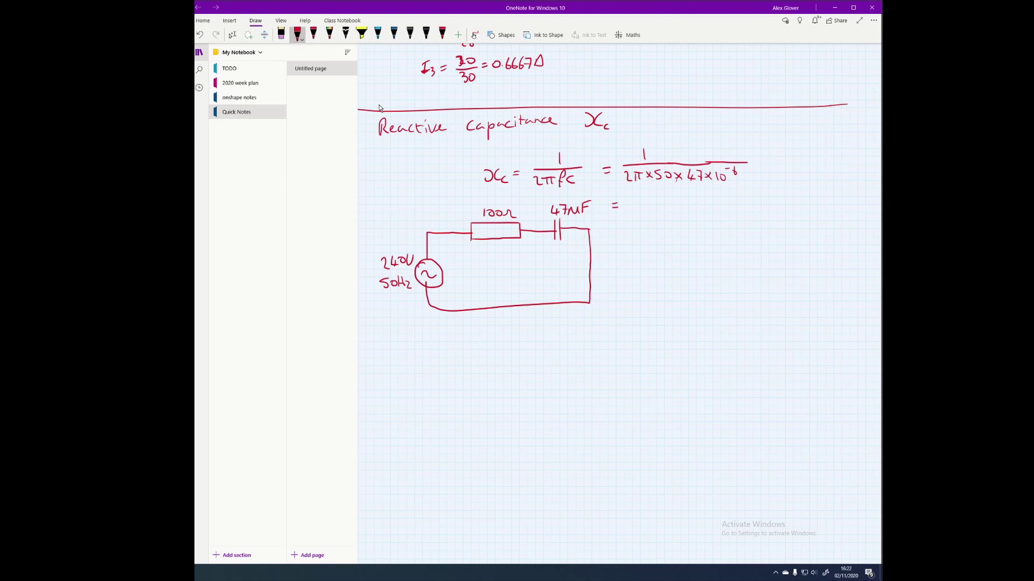
pyautogui.moveTo(627, 195); pyautogui.dragTo(622, 205)
pyautogui.moveTo(631, 197)
pyautogui.mouseDown()
pyautogui.moveTo(635, 208)
pyautogui.moveTo(686, 206)
pyautogui.mouseUp()
pyautogui.click(648, 206)
# - Write I = V/Z below the circuit and the impedance formula Z = √(R² + Xc²) beside the circuit
pyautogui.moveTo(421, 338)
pyautogui.mouseDown()
pyautogui.moveTo(421, 349)
pyautogui.moveTo(428, 335)
pyautogui.mouseUp()
pyautogui.moveTo(417, 347); pyautogui.dragTo(428, 347)
pyautogui.moveTo(444, 325)
pyautogui.mouseDown()
pyautogui.moveTo(454, 325)
pyautogui.moveTo(461, 359)
pyautogui.mouseUp()
pyautogui.moveTo(612, 252)
pyautogui.mouseDown()
pyautogui.moveTo(628, 262)
pyautogui.moveTo(651, 244)
pyautogui.moveTo(747, 236)
pyautogui.mouseUp()
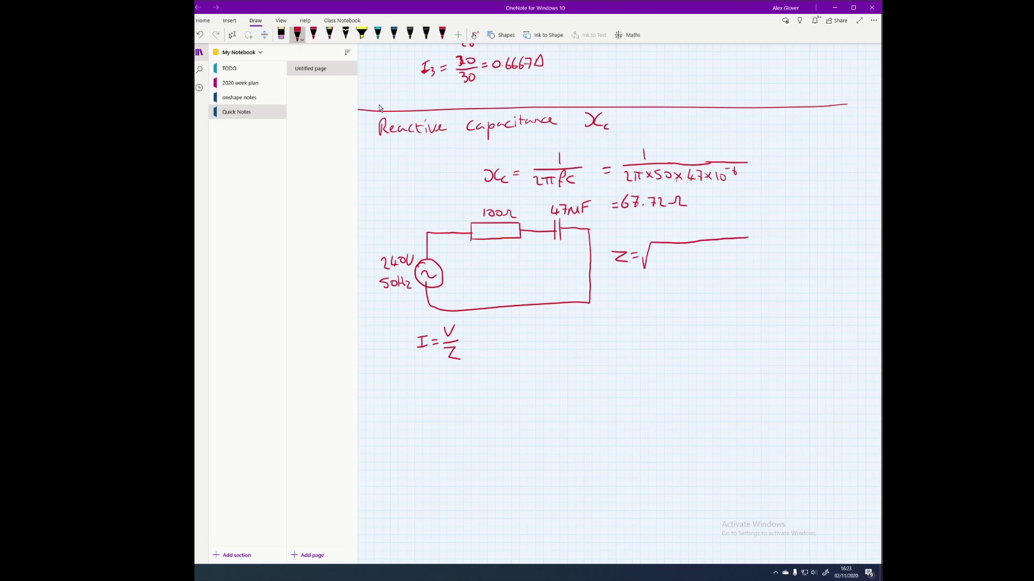
pyautogui.moveTo(655, 256)
pyautogui.mouseDown()
pyautogui.moveTo(655, 269)
pyautogui.moveTo(716, 263)
pyautogui.mouseUp()
# - Work out the impedance as √(100² + 67.72²) = 120.77 Ω and draw a border line around the calculation
pyautogui.moveTo(627, 292); pyautogui.dragTo(634, 297)
pyautogui.moveTo(638, 306)
pyautogui.mouseDown()
pyautogui.moveTo(657, 287)
pyautogui.moveTo(756, 285)
pyautogui.mouseUp()
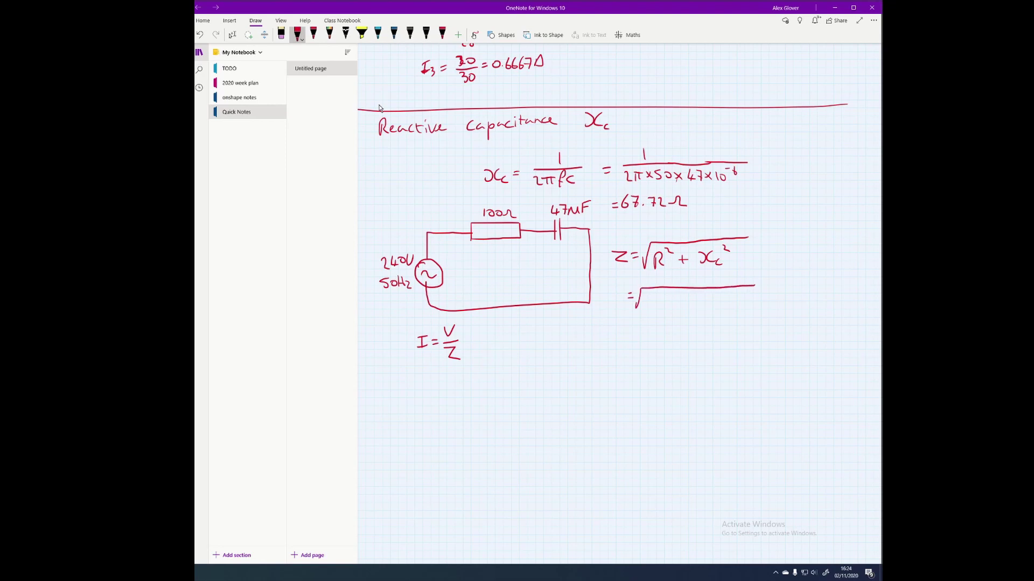
pyautogui.moveTo(652, 296); pyautogui.dragTo(652, 305)
pyautogui.moveTo(658, 296); pyautogui.dragTo(664, 299)
pyautogui.moveTo(699, 295)
pyautogui.mouseDown()
pyautogui.moveTo(709, 307)
pyautogui.moveTo(744, 307)
pyautogui.mouseUp()
pyautogui.moveTo(625, 327); pyautogui.dragTo(631, 326)
pyautogui.moveTo(625, 333); pyautogui.dragTo(631, 332)
pyautogui.moveTo(635, 324)
pyautogui.mouseDown()
pyautogui.moveTo(634, 334)
pyautogui.moveTo(653, 326)
pyautogui.mouseUp()
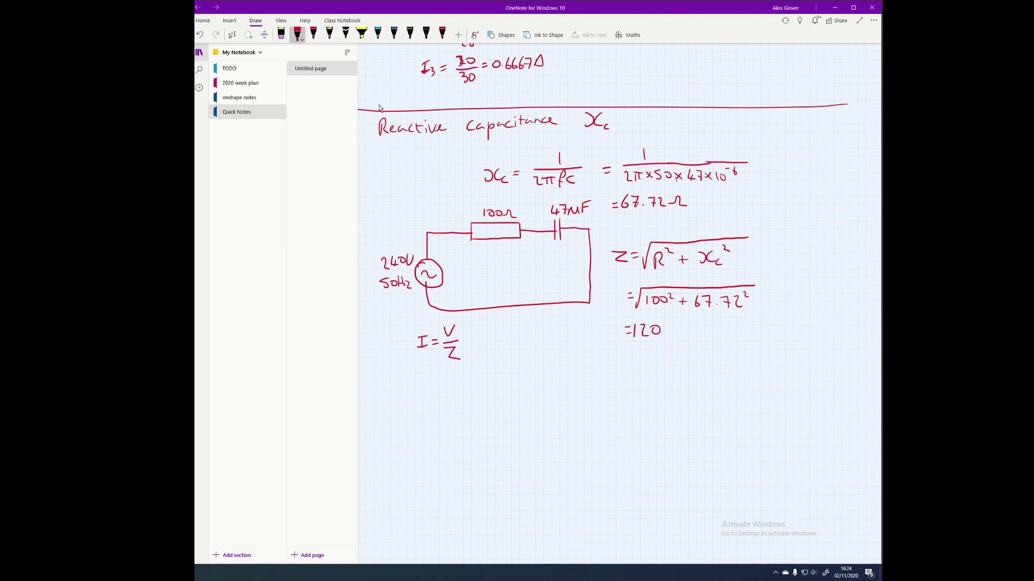
pyautogui.moveTo(677, 324)
pyautogui.mouseDown()
pyautogui.moveTo(674, 335)
pyautogui.moveTo(703, 328)
pyautogui.moveTo(711, 338)
pyautogui.mouseUp()
pyautogui.moveTo(603, 234)
pyautogui.mouseDown()
pyautogui.moveTo(601, 289)
pyautogui.moveTo(654, 349)
pyautogui.moveTo(833, 343)
pyautogui.mouseUp()
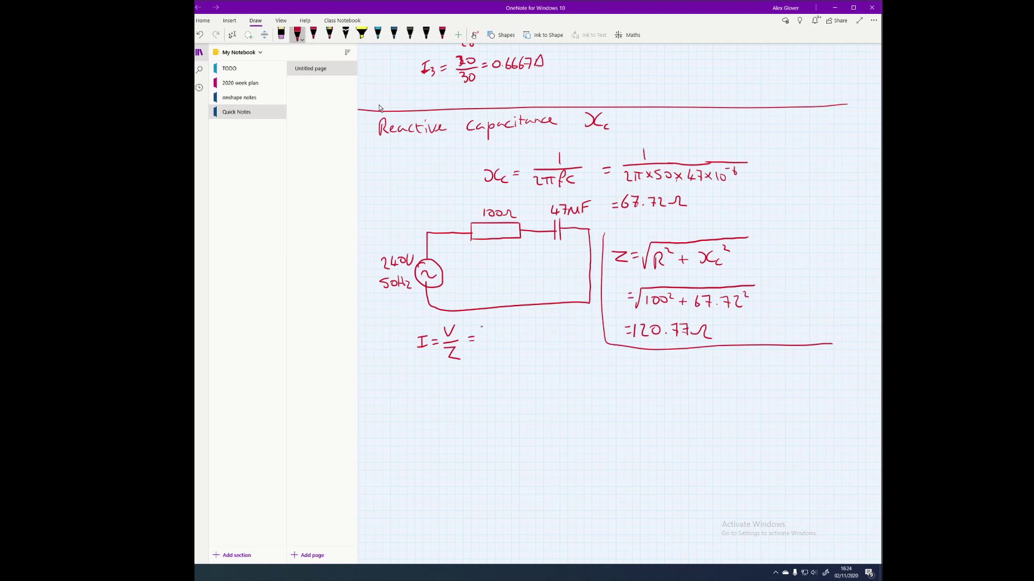
# - Complete the current equation below the circuit with 240/120.77 = 1.99 A
pyautogui.moveTo(482, 326)
pyautogui.mouseDown()
pyautogui.moveTo(492, 337)
pyautogui.moveTo(508, 327)
pyautogui.moveTo(518, 341)
pyautogui.moveTo(484, 360)
pyautogui.mouseUp()
pyautogui.moveTo(488, 350); pyautogui.dragTo(531, 358)
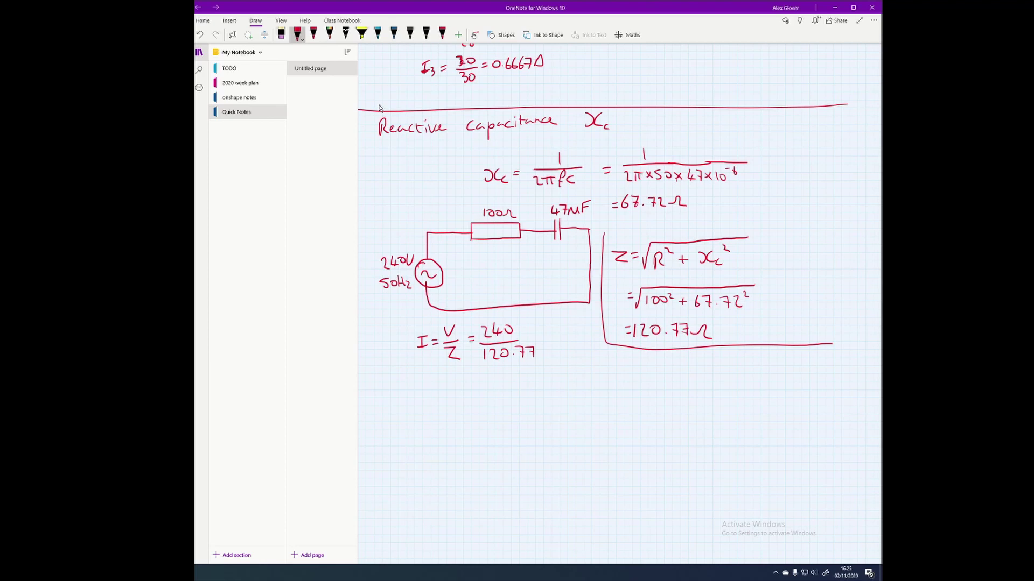
pyautogui.moveTo(539, 338); pyautogui.dragTo(547, 338)
pyautogui.moveTo(539, 343); pyautogui.dragTo(531, 338)
pyautogui.moveTo(554, 332); pyautogui.dragTo(553, 344)
pyautogui.moveTo(560, 342); pyautogui.dragTo(561, 343)
pyautogui.moveTo(568, 333)
pyautogui.mouseDown()
pyautogui.moveTo(566, 344)
pyautogui.moveTo(589, 340)
pyautogui.mouseUp()
# - Add a current arrow to the circuit's upper wire, before the resistor, and label it I_T = 1.99
pyautogui.moveTo(438, 233)
pyautogui.mouseDown()
pyautogui.moveTo(450, 233)
pyautogui.moveTo(429, 219)
pyautogui.mouseUp()
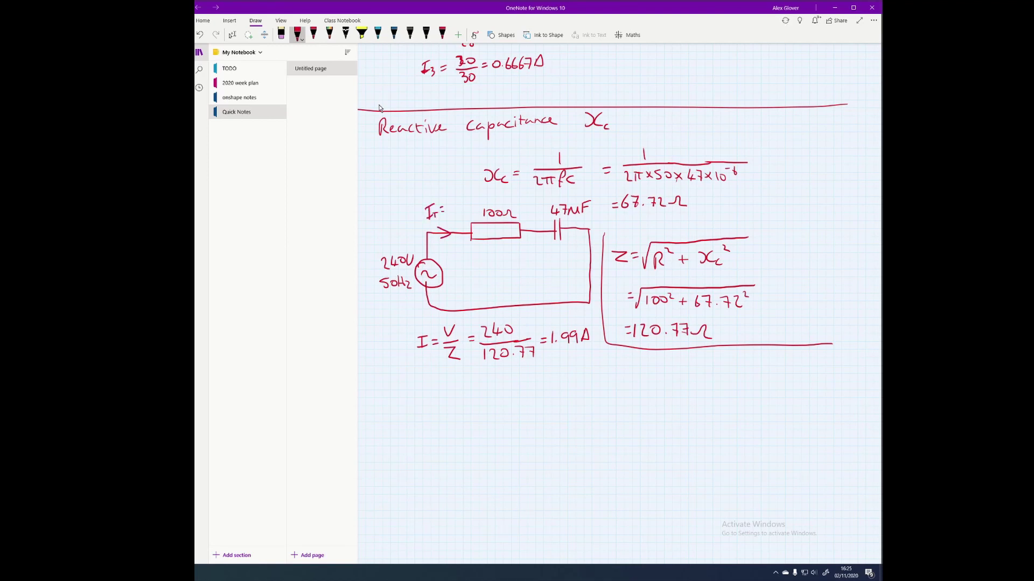
pyautogui.moveTo(441, 207); pyautogui.dragTo(445, 208)
pyautogui.moveTo(441, 211); pyautogui.dragTo(445, 210)
pyautogui.moveTo(448, 203)
pyautogui.mouseDown()
pyautogui.moveTo(448, 214)
pyautogui.moveTo(455, 203)
pyautogui.moveTo(464, 213)
pyautogui.mouseUp()
# - Write the resistor voltage calculation V_R = I × R = 1.99 × 100 = 199 under the current equation
pyautogui.moveTo(417, 399)
pyautogui.mouseDown()
pyautogui.moveTo(427, 394)
pyautogui.moveTo(429, 413)
pyautogui.moveTo(441, 402)
pyautogui.mouseUp()
pyautogui.moveTo(446, 398); pyautogui.dragTo(463, 407)
pyautogui.moveTo(462, 401); pyautogui.dragTo(457, 407)
pyautogui.moveTo(466, 408); pyautogui.dragTo(473, 408)
pyautogui.moveTo(504, 395); pyautogui.dragTo(512, 403)
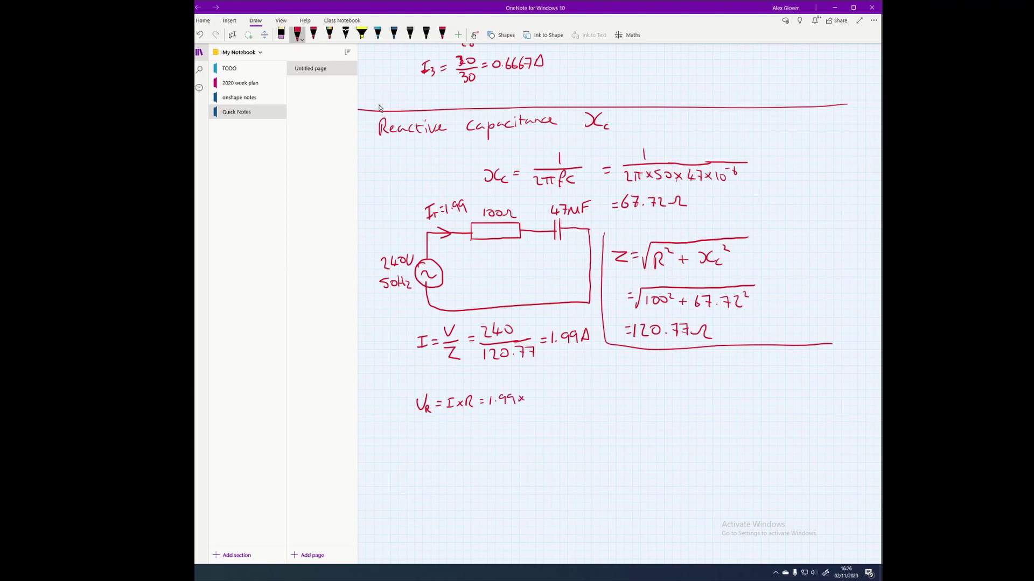
pyautogui.moveTo(534, 395); pyautogui.dragTo(578, 404)
# - Write the capacitor voltage calculation V_Xc = I × Xc = 1.99 × 67.72 = 134.57 V below the resistor voltage line
pyautogui.moveTo(415, 434); pyautogui.dragTo(425, 433)
pyautogui.scroll(-5, 379, 107)
pyautogui.moveTo(418, 173)
pyautogui.mouseDown()
pyautogui.moveTo(432, 188)
pyautogui.moveTo(452, 175)
pyautogui.mouseUp()
pyautogui.click(438, 184)
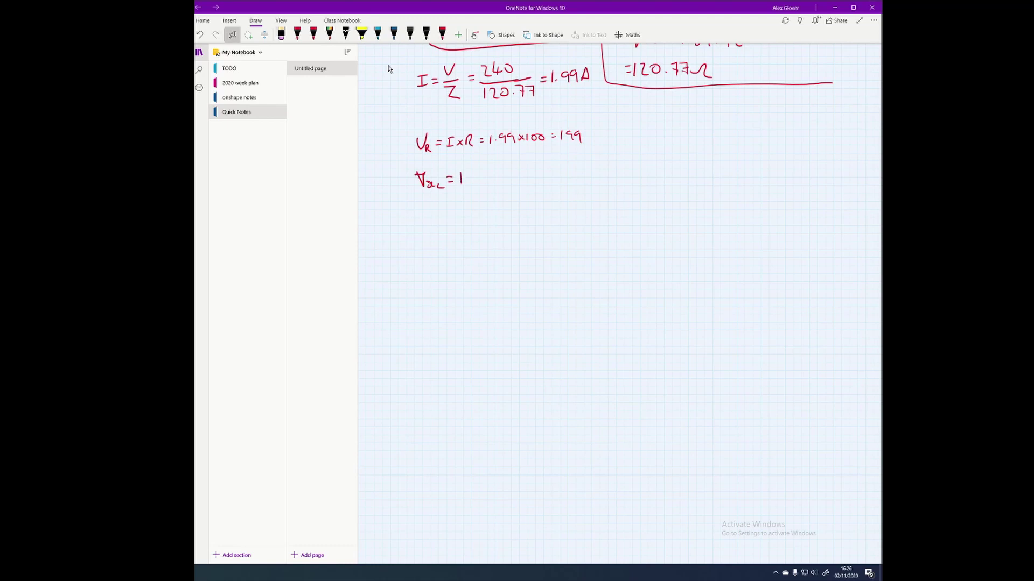
pyautogui.moveTo(469, 174); pyautogui.dragTo(475, 180)
pyautogui.moveTo(474, 174)
pyautogui.mouseDown()
pyautogui.moveTo(468, 180)
pyautogui.moveTo(677, 159)
pyautogui.mouseUp()
pyautogui.click(494, 176)
pyautogui.click(527, 174)
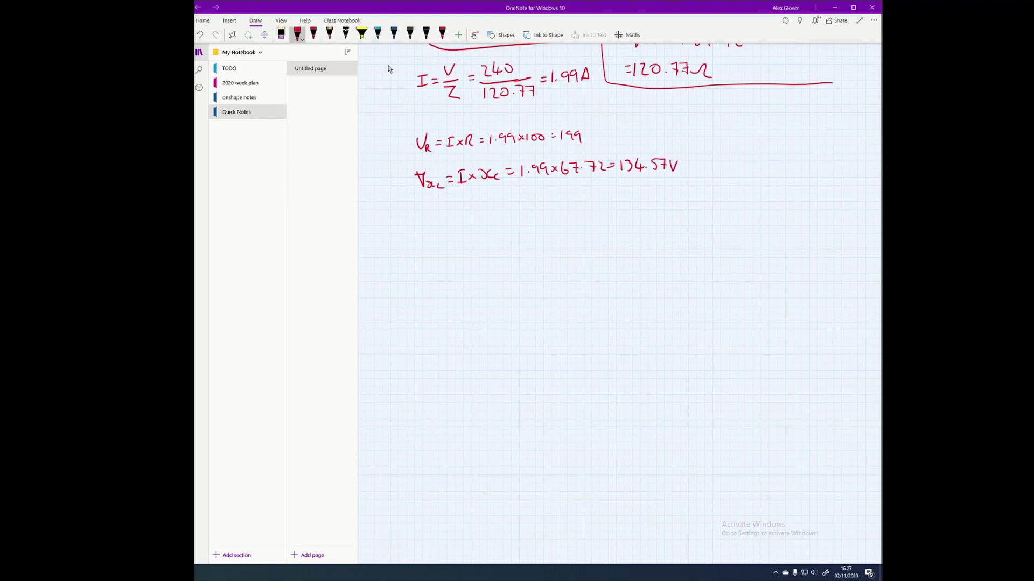
pyautogui.moveTo(581, 129); pyautogui.dragTo(591, 129)
pyautogui.click(232, 35)
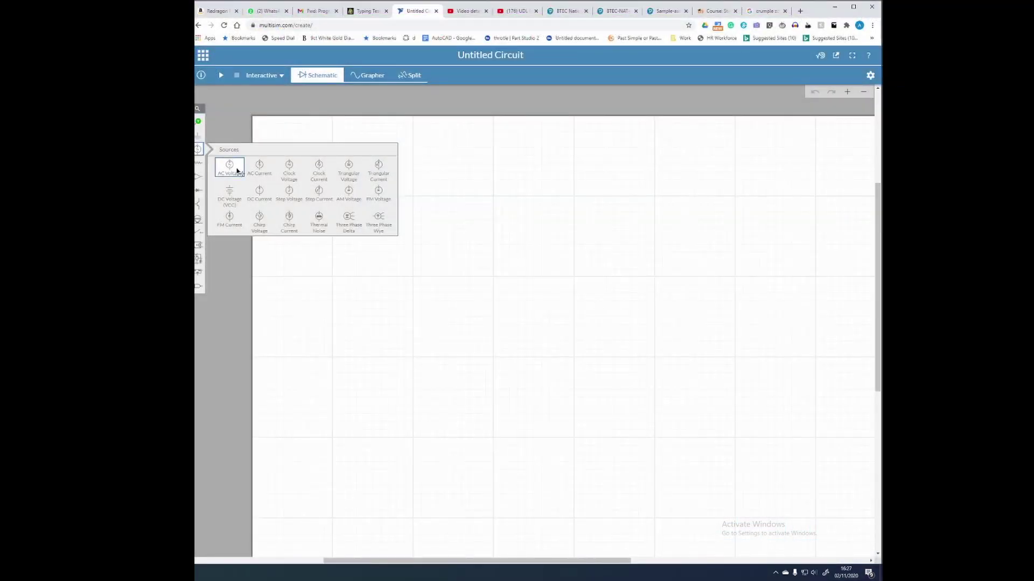
# - In the blank Multisim Live circuit, place an AC voltage source and a ground symbol below and to its right
pyautogui.click(237, 171)
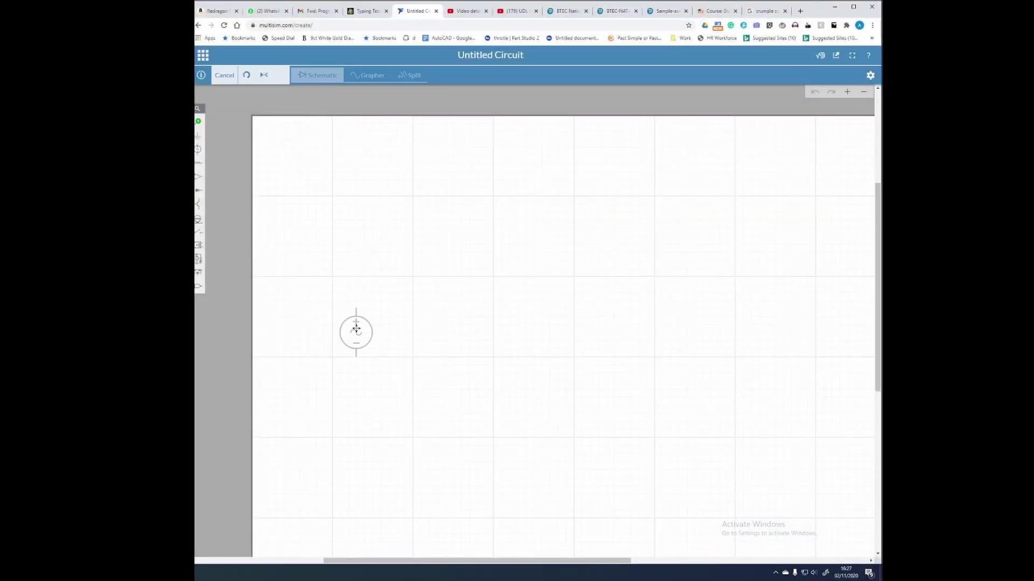
pyautogui.click(387, 341)
pyautogui.scroll(1, 388, 341)
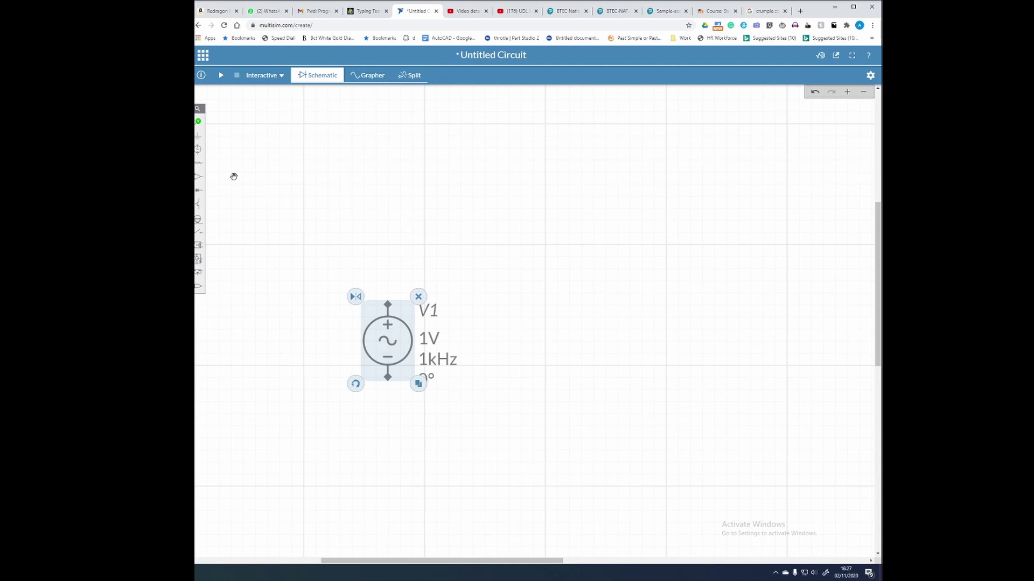
pyautogui.click(198, 136)
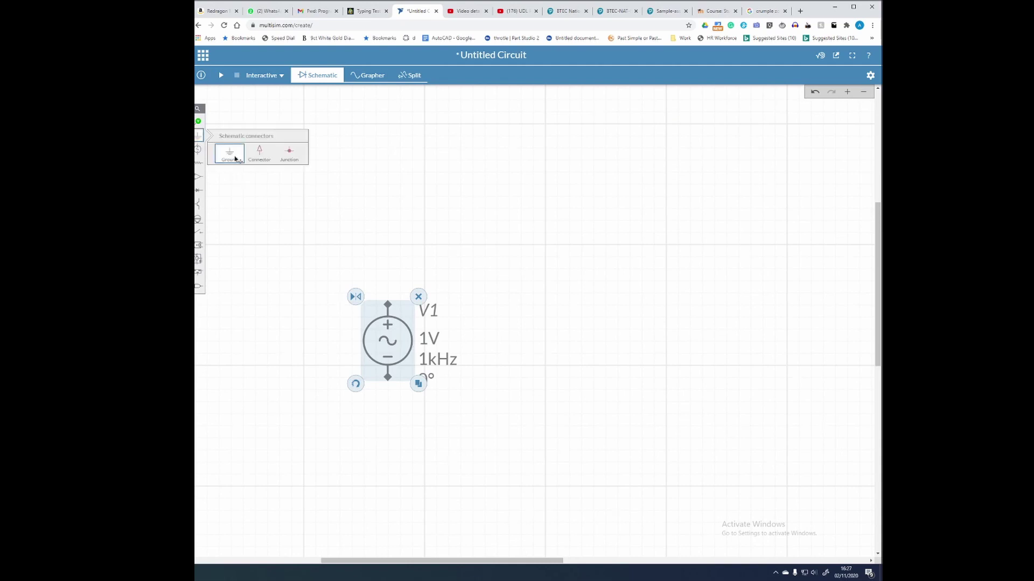
pyautogui.click(235, 158)
pyautogui.click(543, 473)
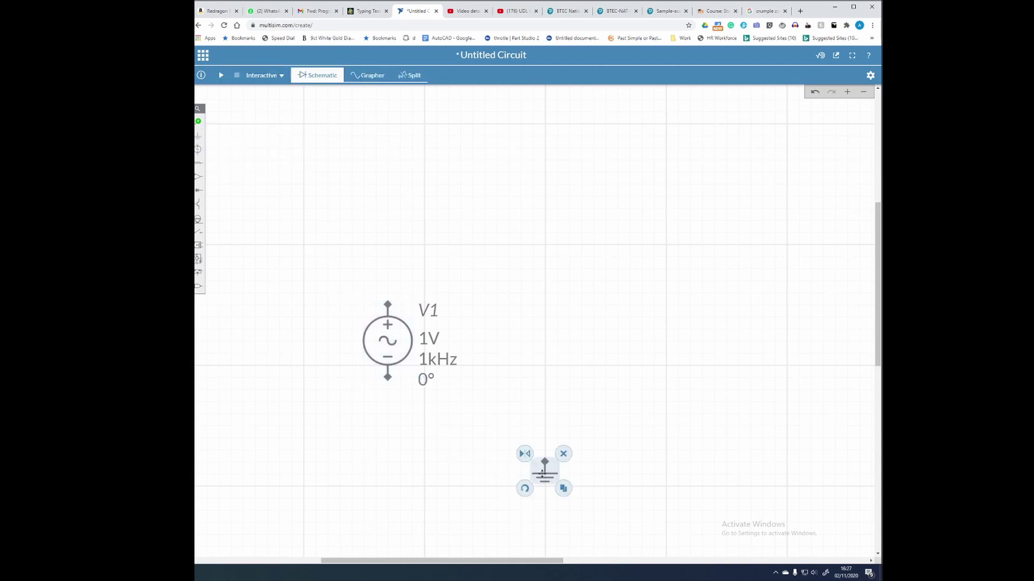
# - Set the AC source's peak voltage to 240 V and its frequency to 50 Hz
pyautogui.click(430, 340)
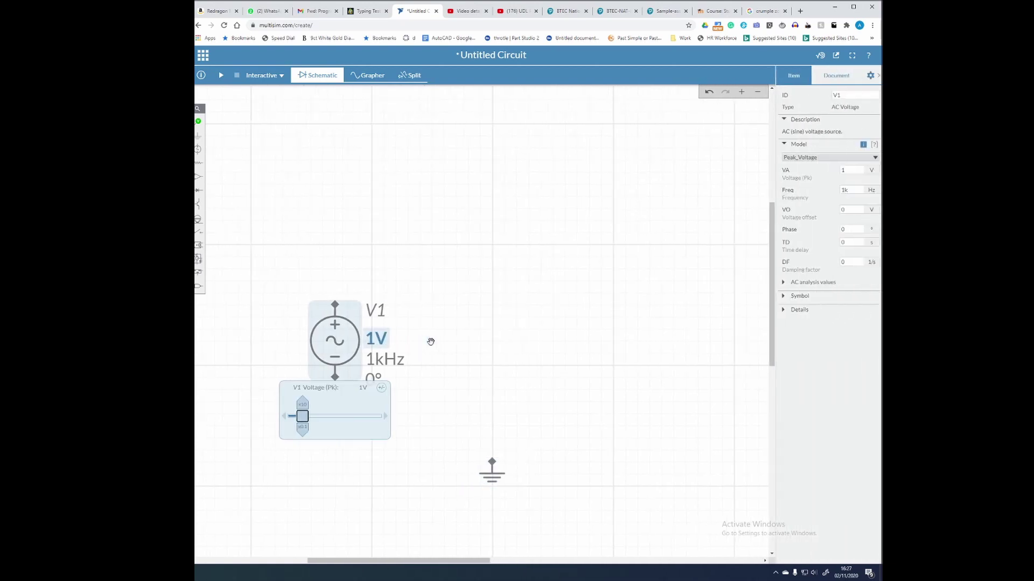
pyautogui.click(851, 170)
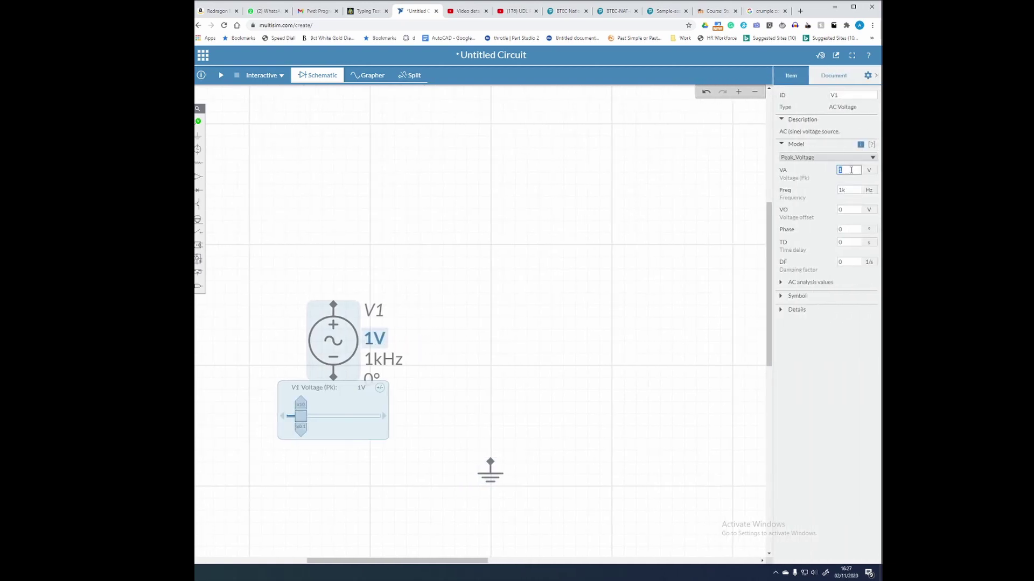
pyautogui.write('240')
pyautogui.click(855, 190)
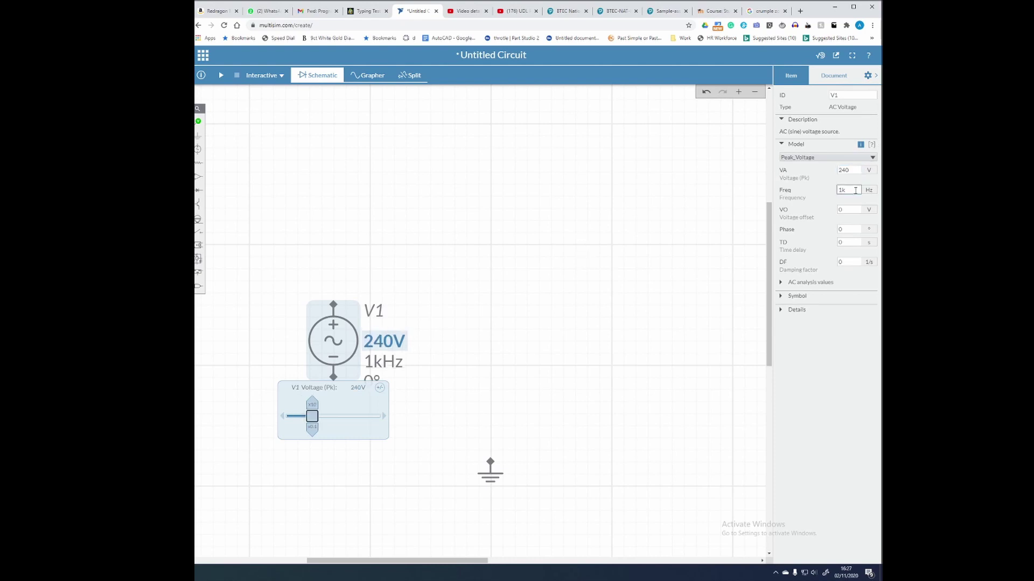
pyautogui.doubleClick(855, 190)
pyautogui.write('50')
pyautogui.press('Return')
pyautogui.click(606, 244)
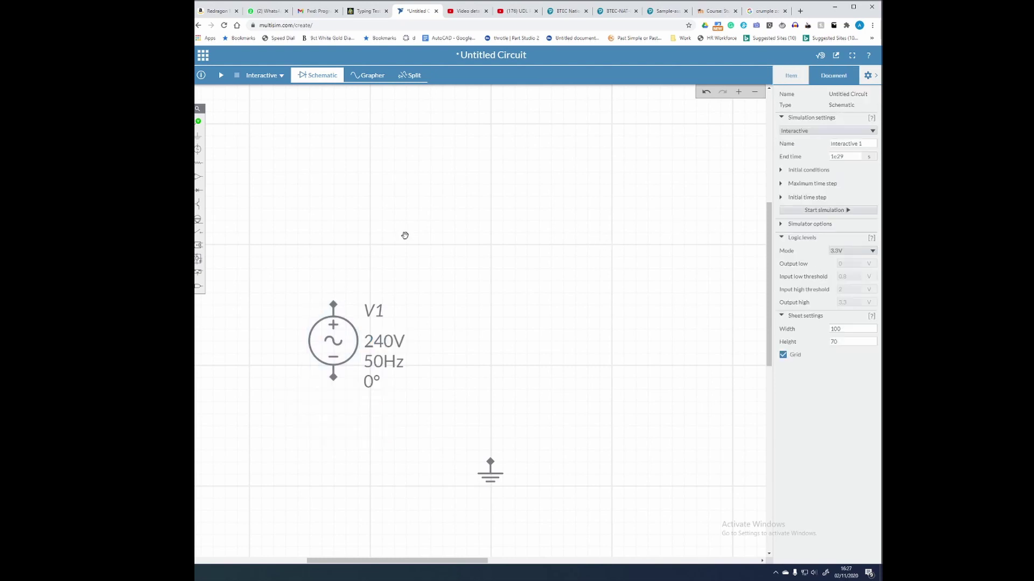
# - Place a resistor above and to the right of the AC source and set its resistance to 100 Ω
pyautogui.click(198, 162)
pyautogui.click(234, 183)
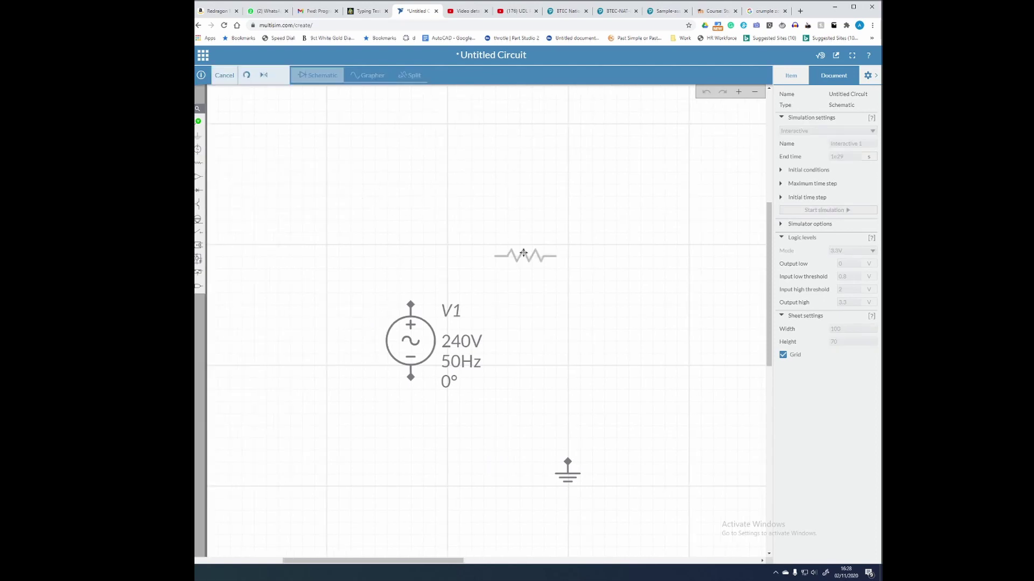
pyautogui.click(525, 256)
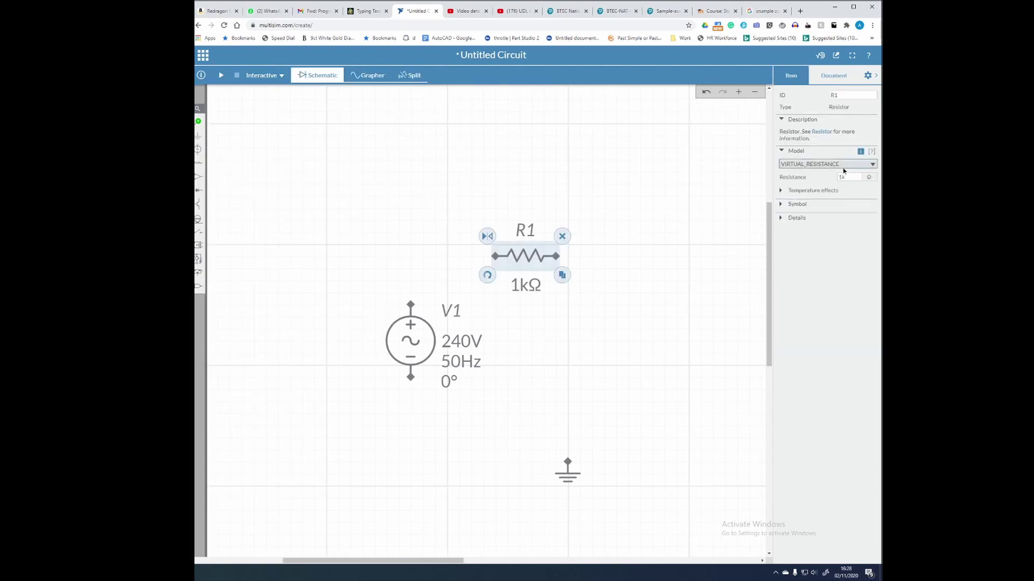
pyautogui.doubleClick(848, 178)
pyautogui.write('100')
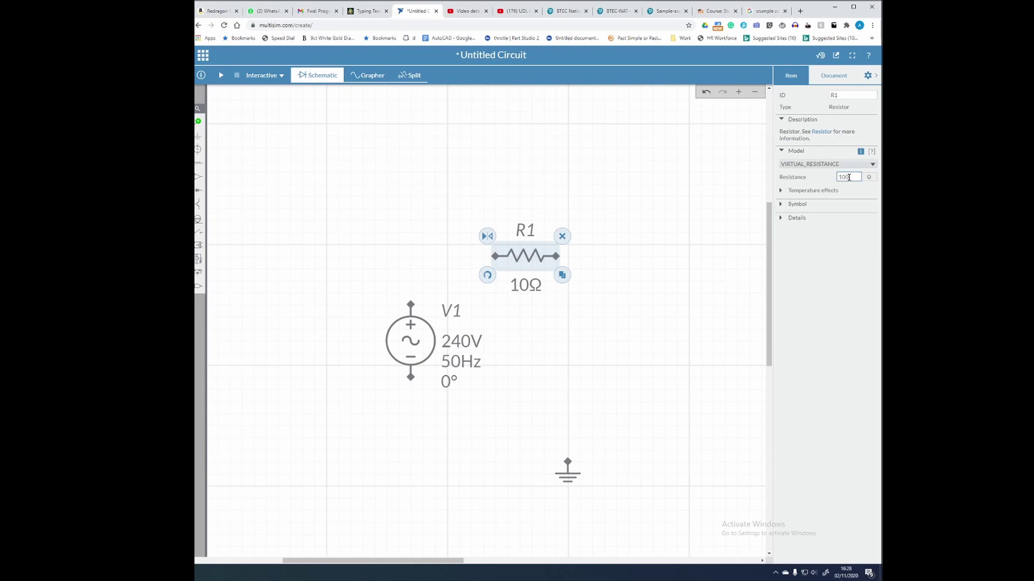
pyautogui.click(648, 210)
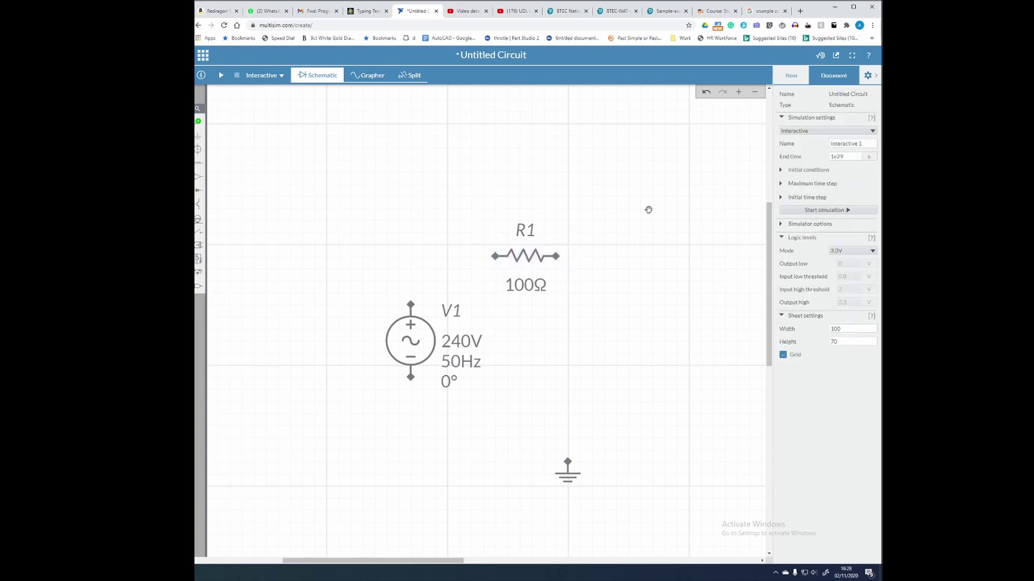
# - Place a capacitor to the right of the resistor, level with it
pyautogui.click(198, 162)
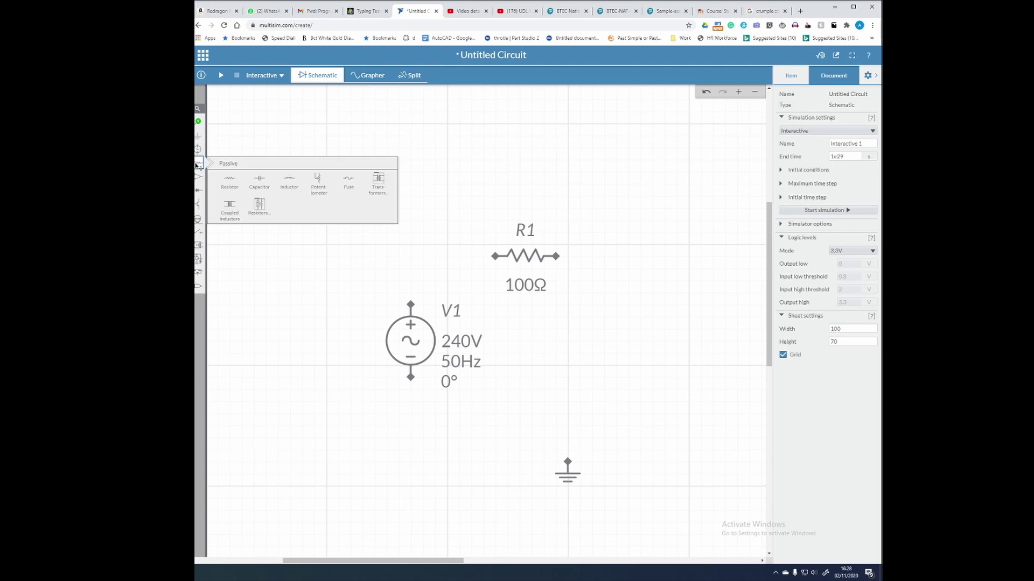
pyautogui.click(259, 182)
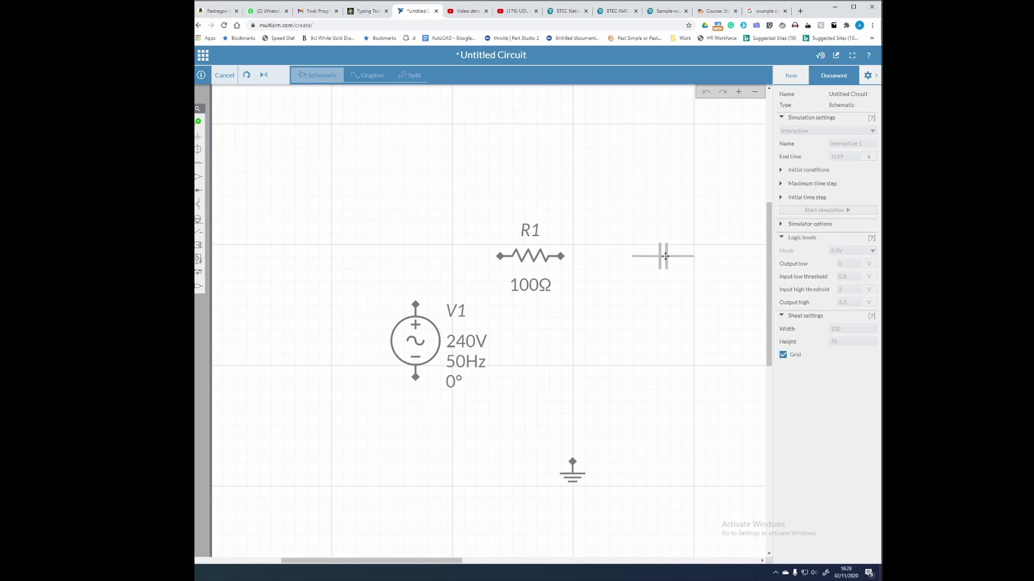
pyautogui.click(677, 256)
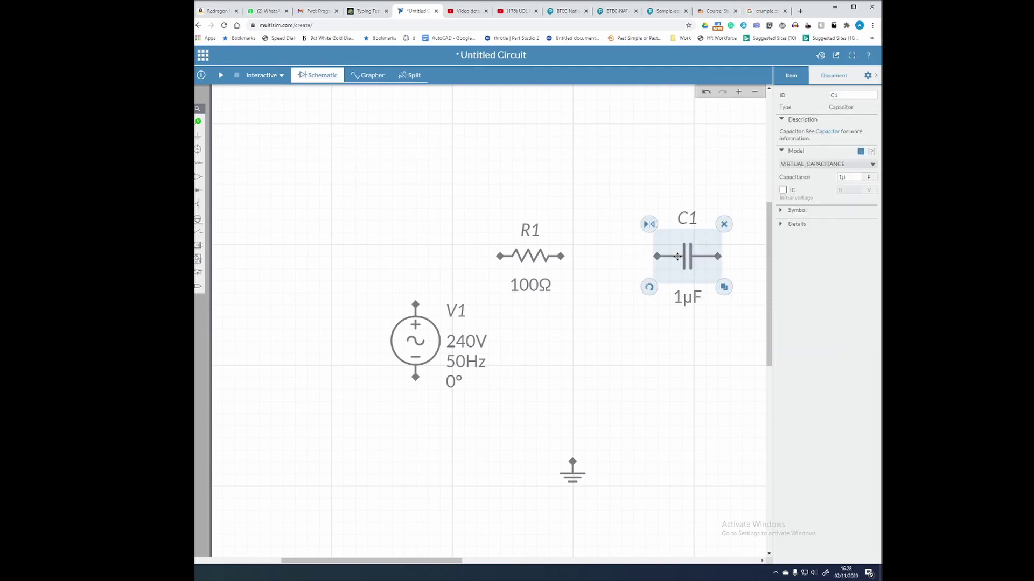
# - Set the capacitor's capacitance to 47 µF
pyautogui.click(692, 298)
pyautogui.doubleClick(853, 177)
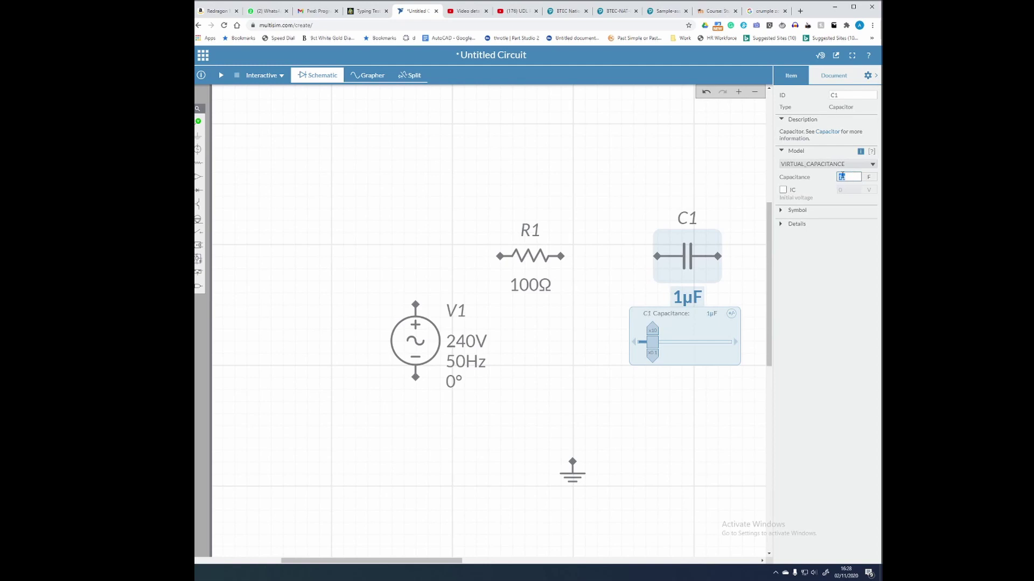
pyautogui.click(846, 177)
pyautogui.press('BackSpace')
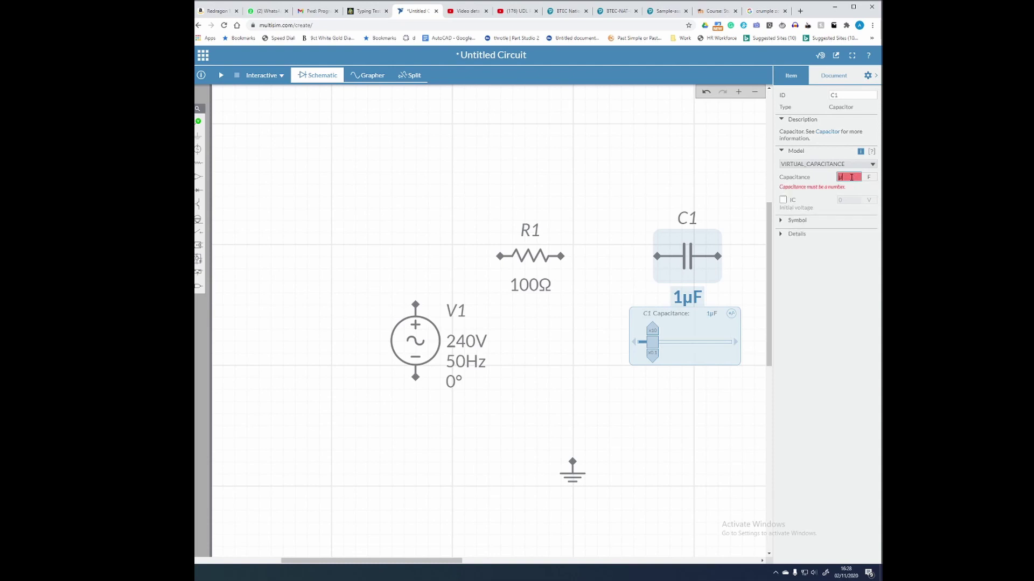
pyautogui.moveTo(854, 177); pyautogui.dragTo(818, 184)
pyautogui.write('47')
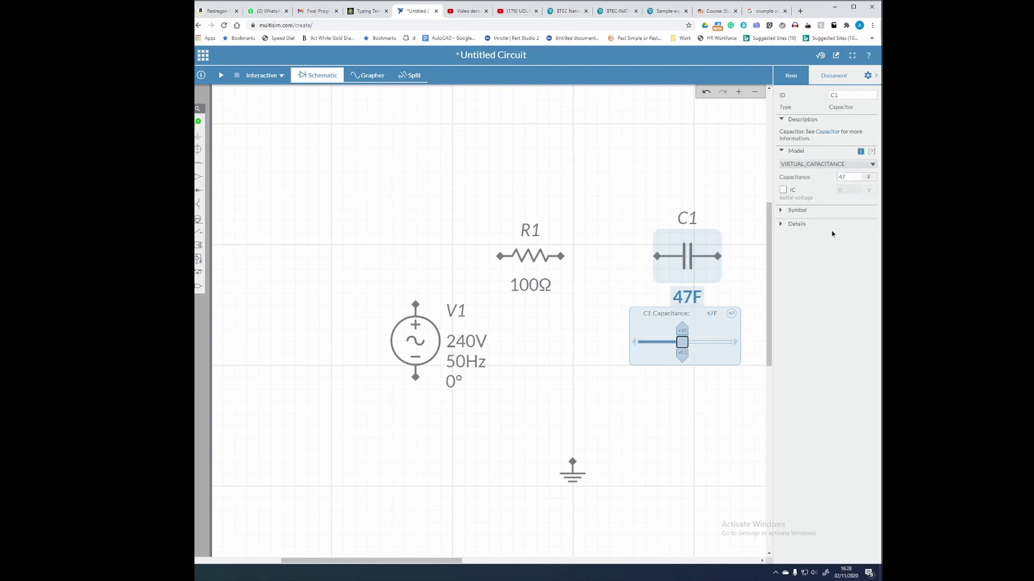
pyautogui.click(683, 358)
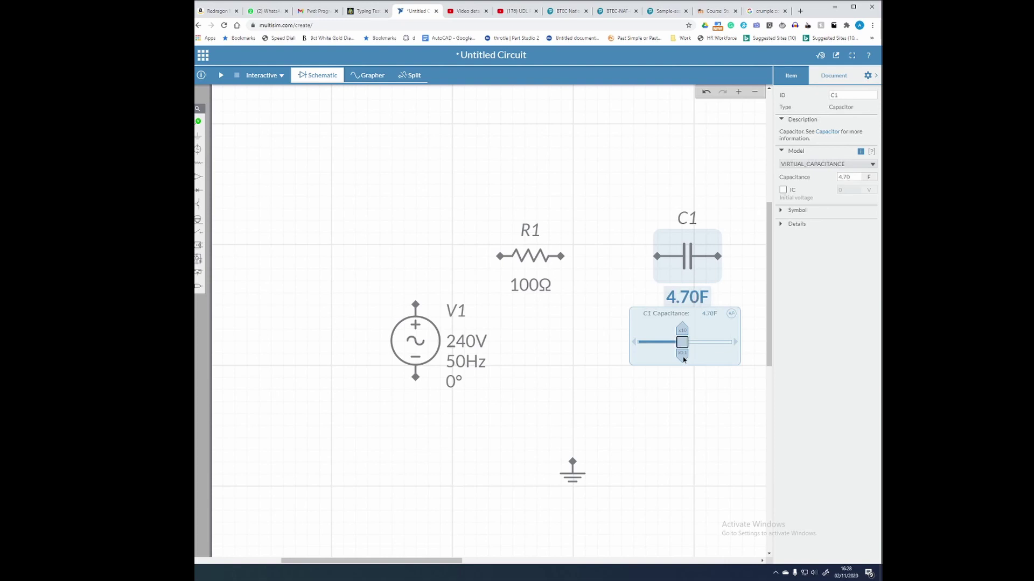
pyautogui.click(682, 358)
pyautogui.click(682, 357)
pyautogui.click(682, 358)
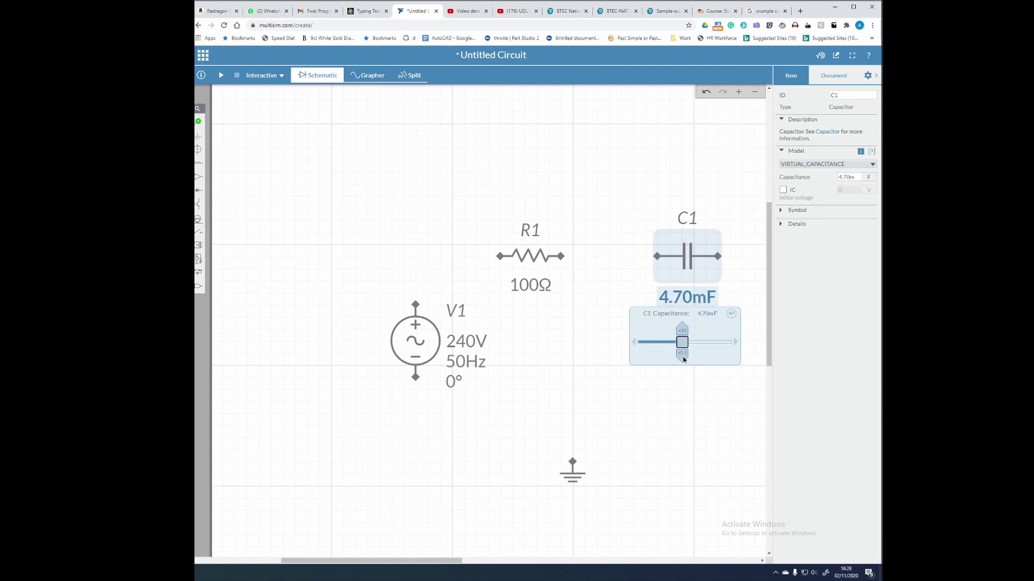
pyautogui.click(682, 358)
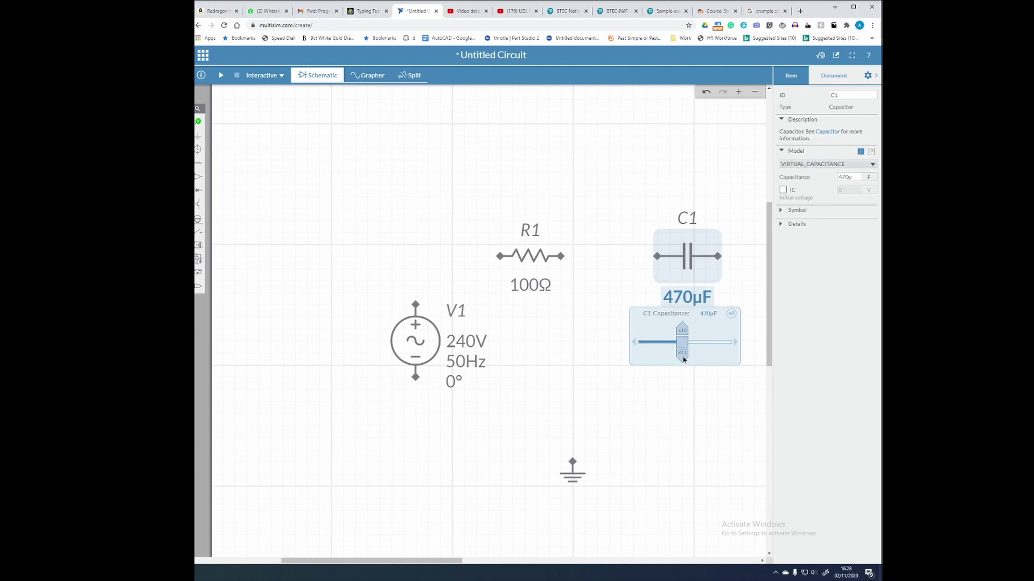
pyautogui.click(683, 358)
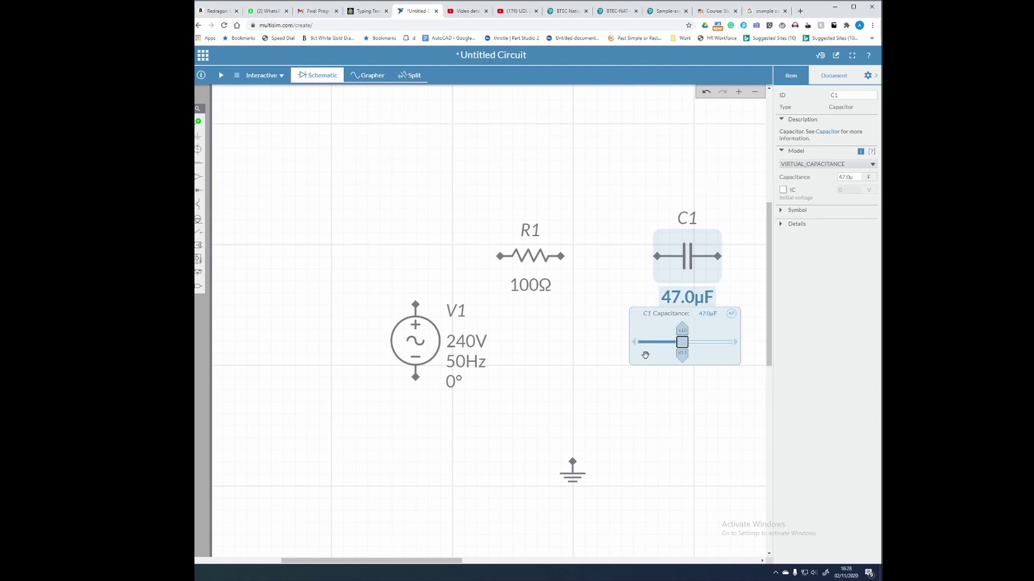
pyautogui.click(605, 287)
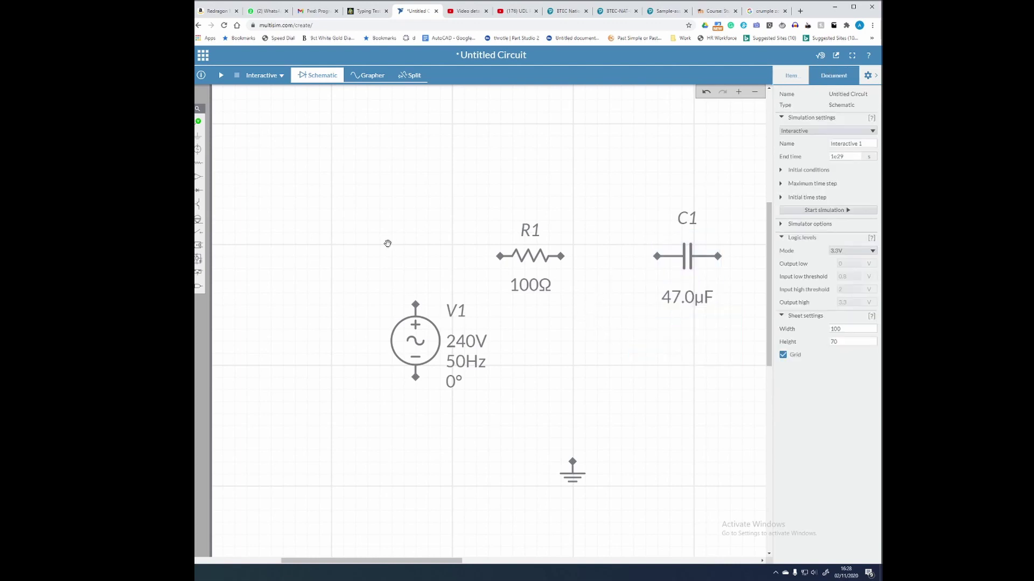
# - Wire the AC source, resistor and capacitor into a series loop and connect the ground symbol to the loop's return wire
pyautogui.click(415, 305)
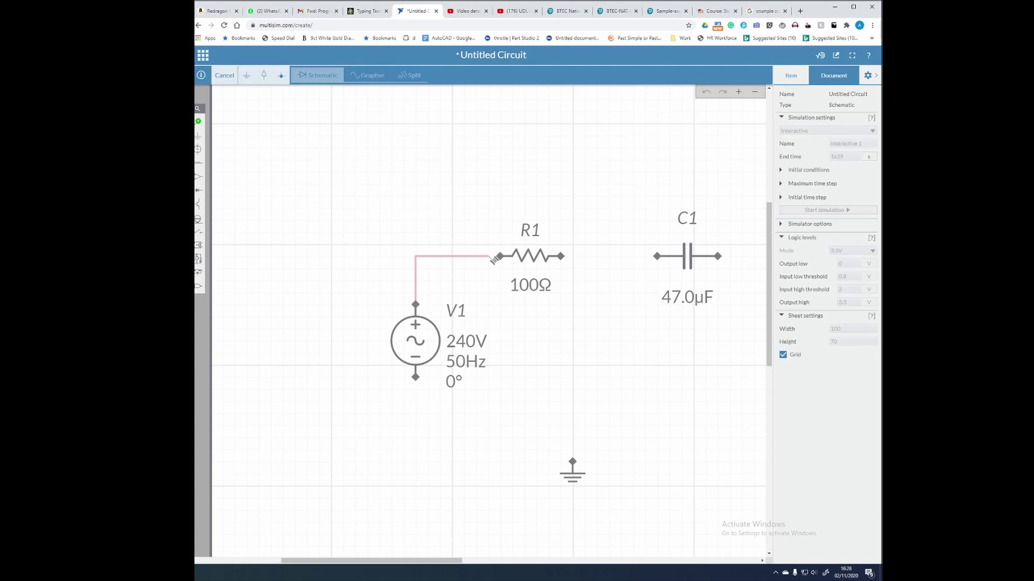
pyautogui.click(500, 256)
pyautogui.click(563, 258)
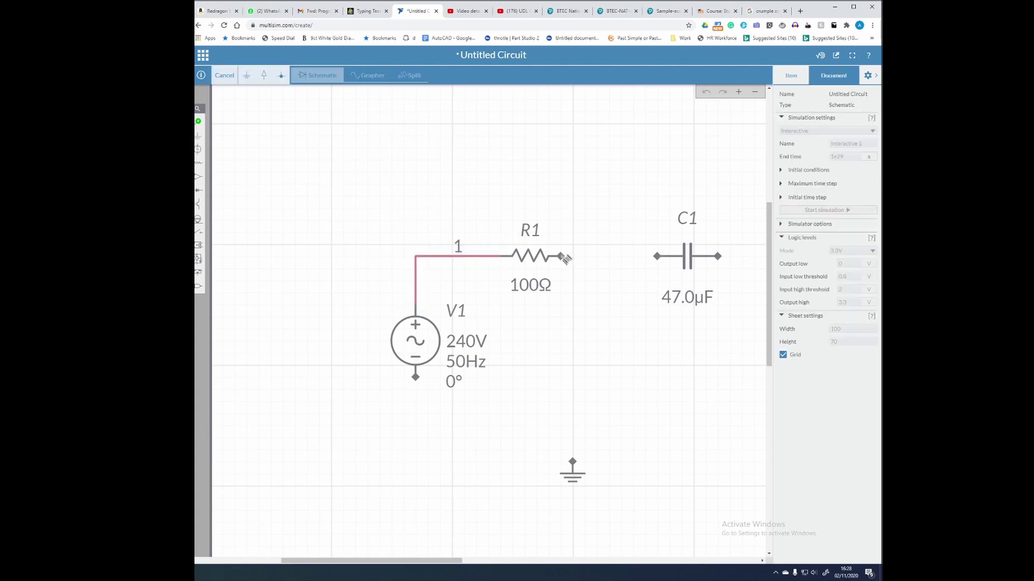
pyautogui.click(656, 257)
pyautogui.click(718, 256)
pyautogui.click(415, 377)
pyautogui.click(572, 461)
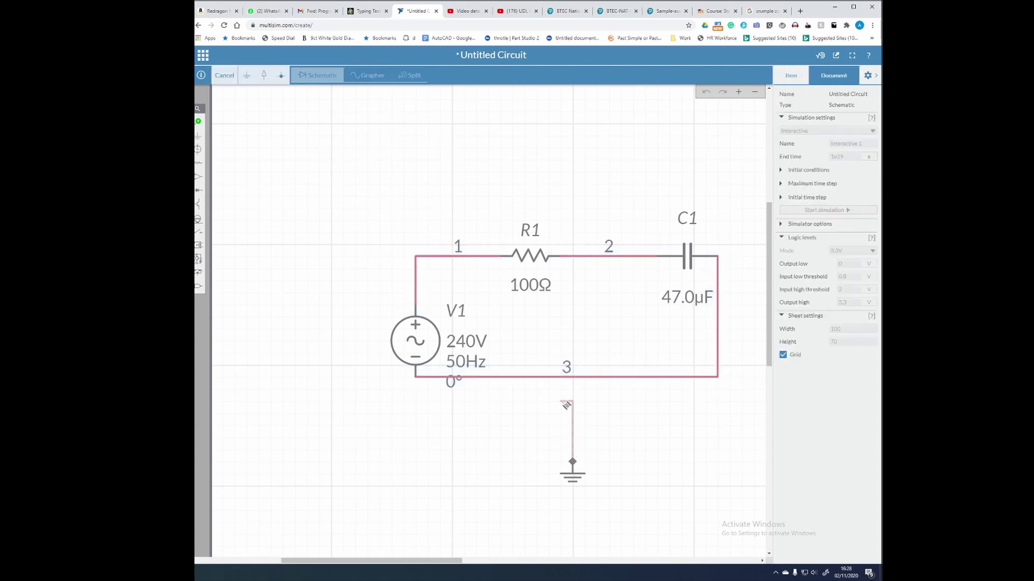
pyautogui.click(572, 378)
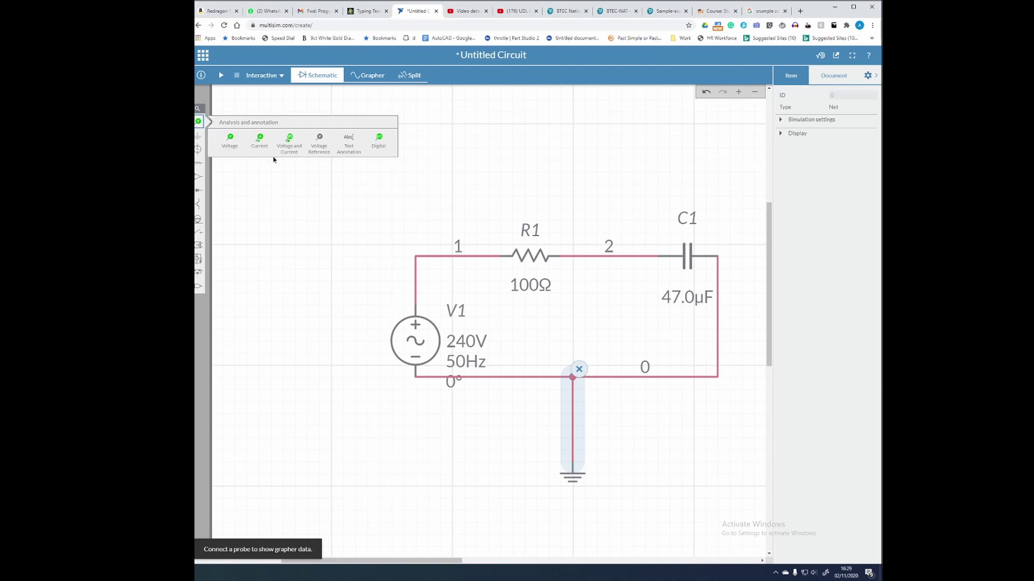
# - Place a current probe between the source and resistor, and spread the layout by shifting the source, probe and resistor away from the capacitor
pyautogui.click(259, 139)
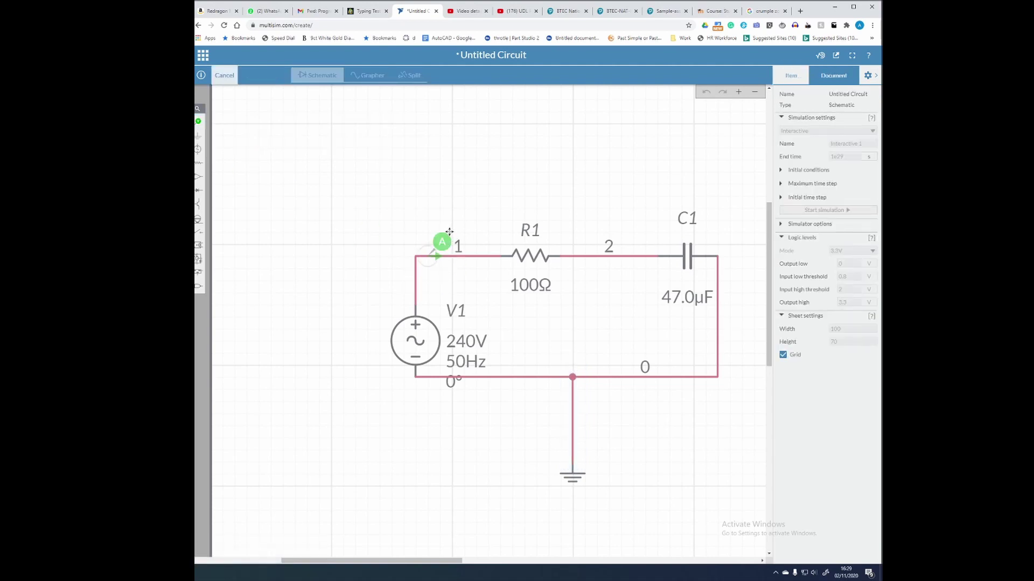
pyautogui.click(449, 231)
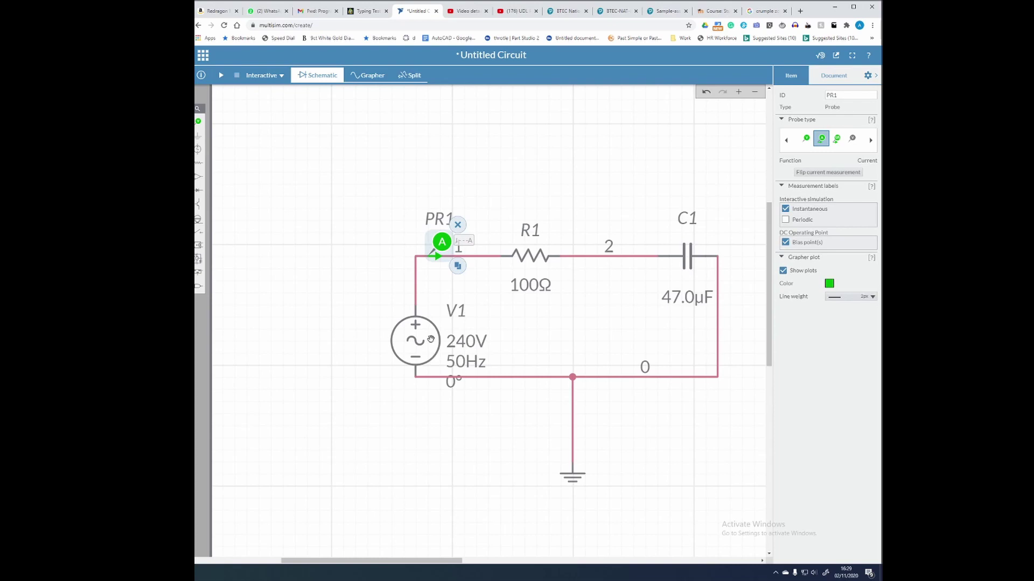
pyautogui.moveTo(431, 339); pyautogui.dragTo(259, 296)
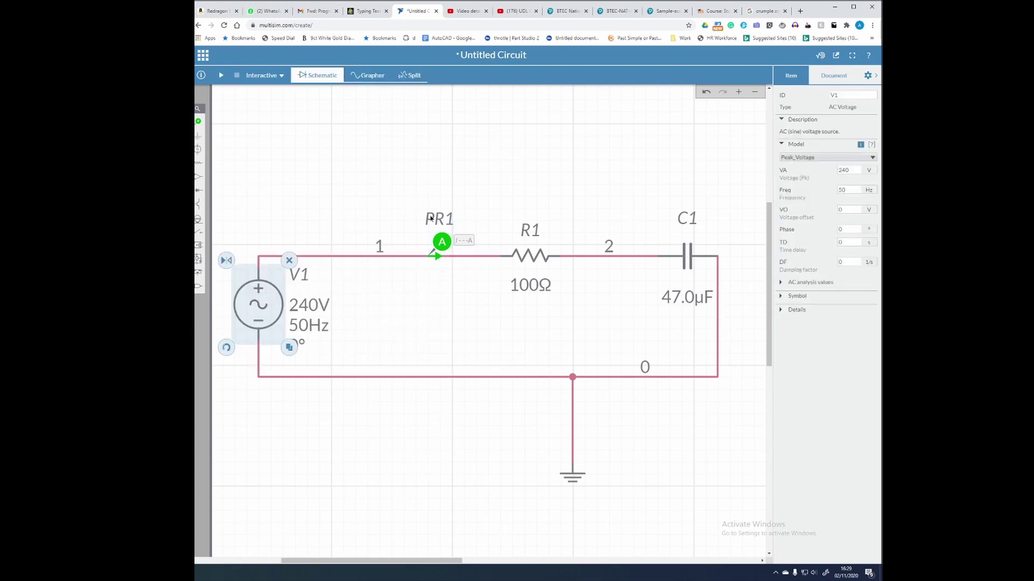
pyautogui.moveTo(441, 241); pyautogui.dragTo(300, 239)
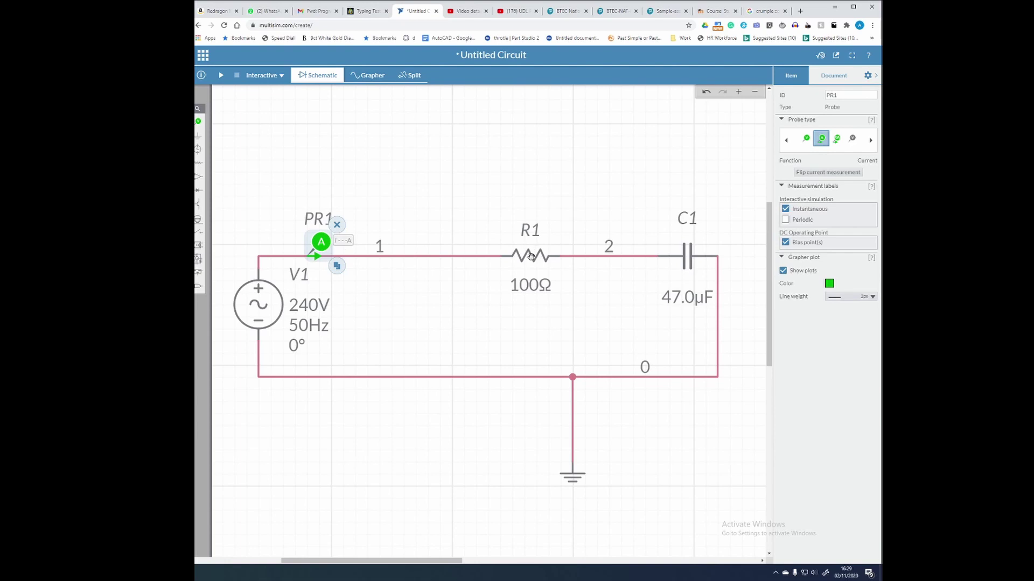
pyautogui.moveTo(512, 260); pyautogui.dragTo(461, 260)
pyautogui.click(417, 203)
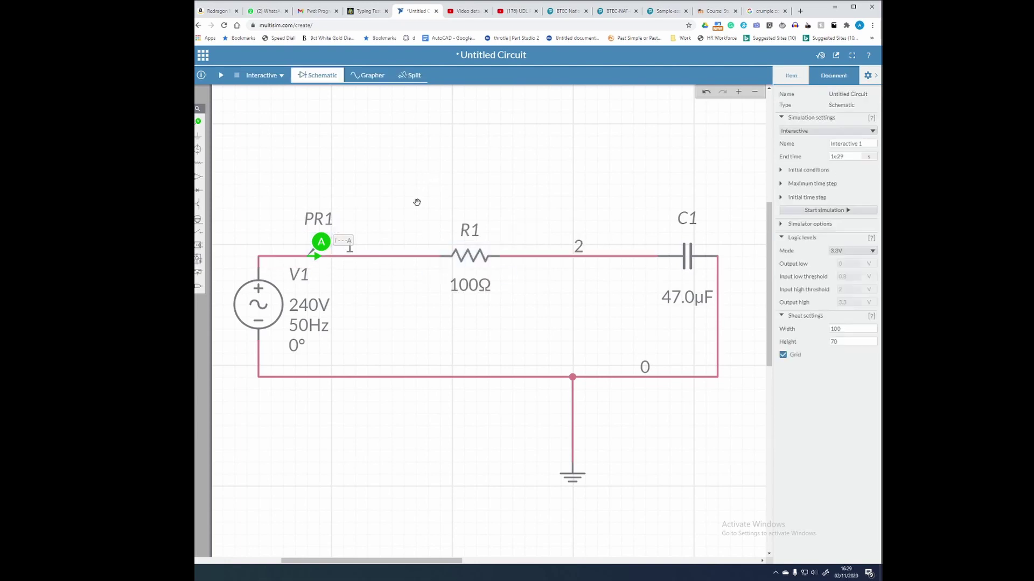
# - Run and stop the interactive simulation, enable periodic measurements for the current probe and run the simulation again
pyautogui.click(221, 76)
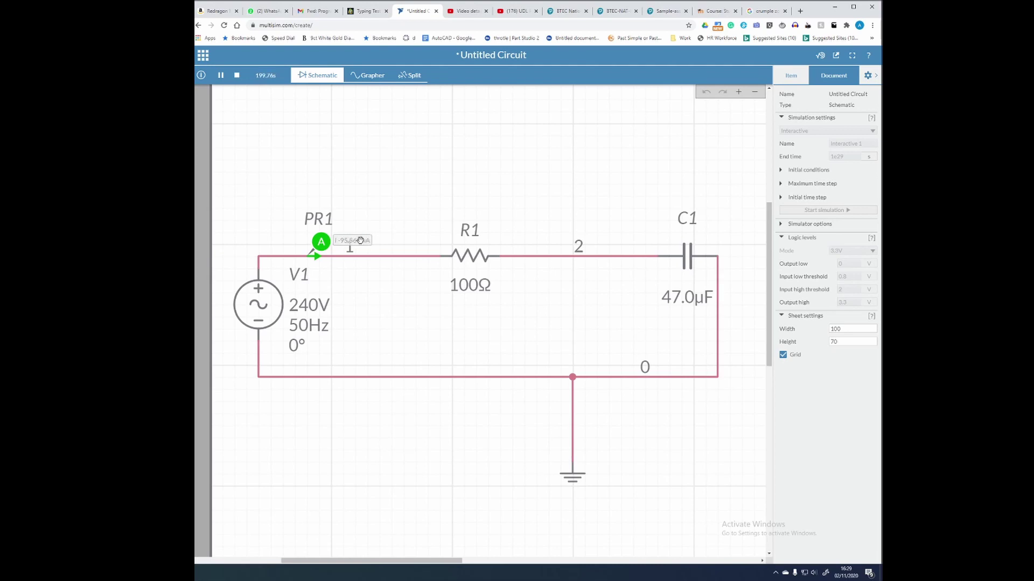
pyautogui.click(237, 76)
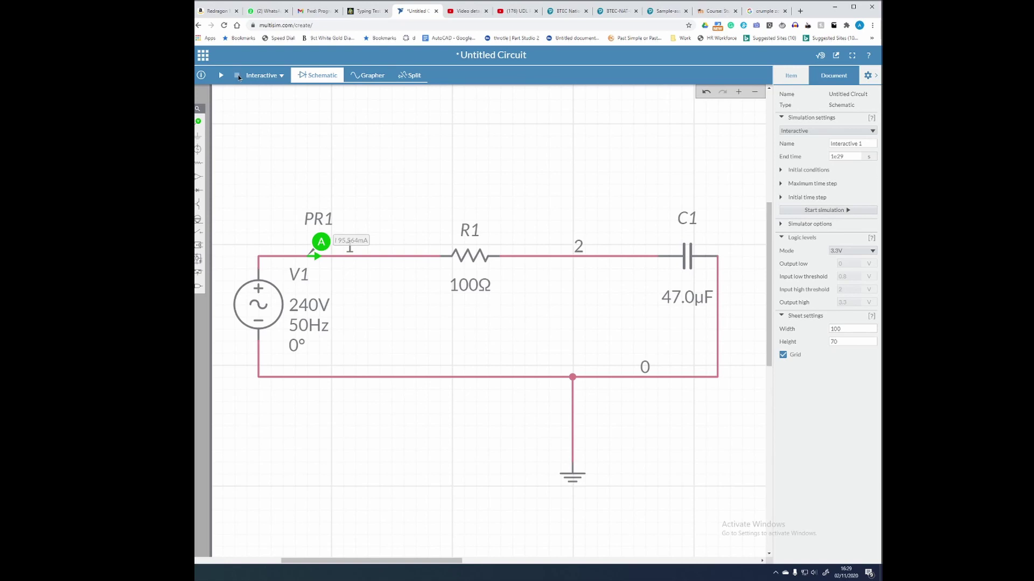
pyautogui.click(323, 238)
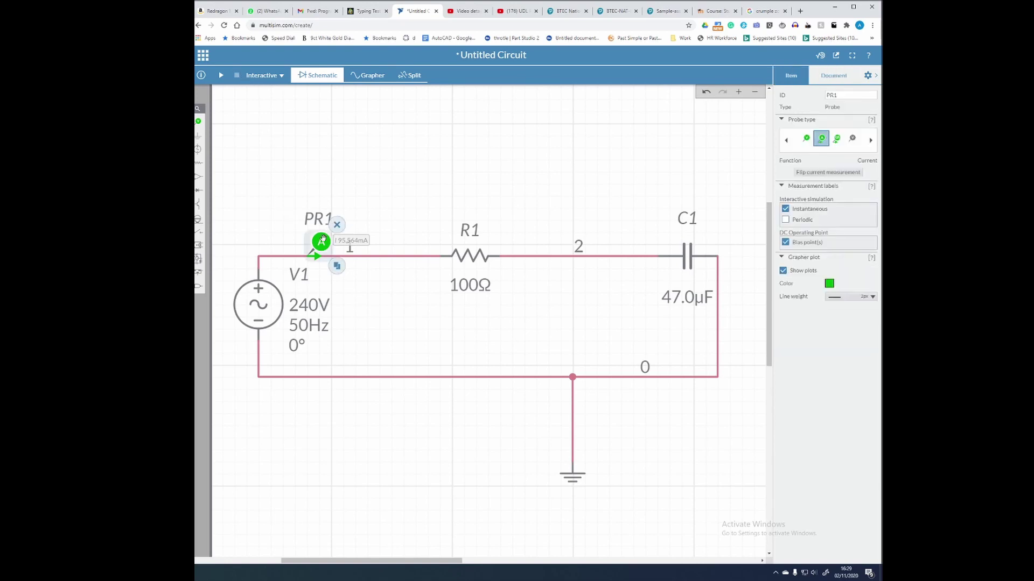
pyautogui.click(786, 220)
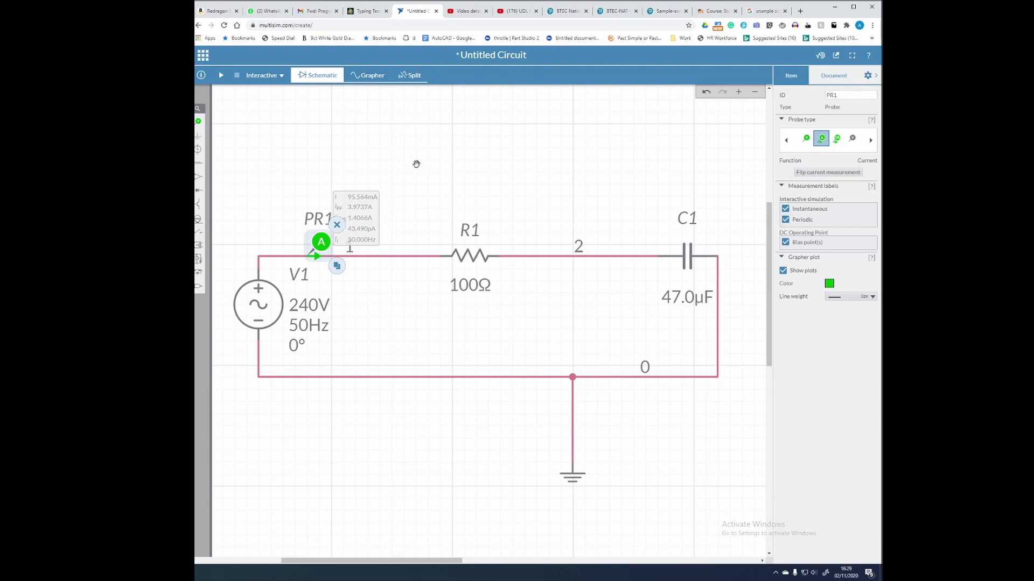
pyautogui.click(222, 76)
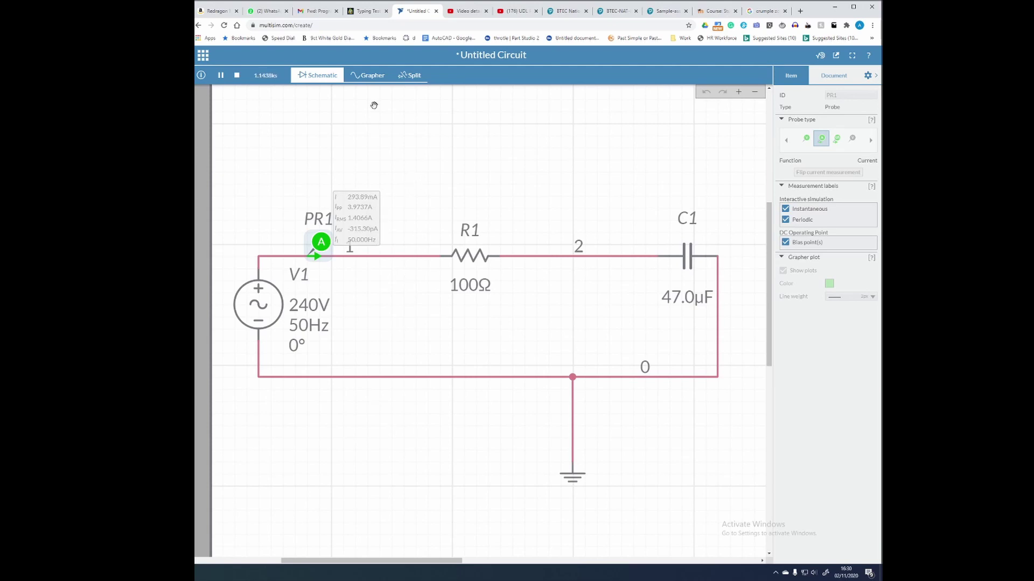
# - Display the current waveform in the Grapher with an Auto trigger and 10 ms/div, and autoscale the current axis
pyautogui.click(374, 78)
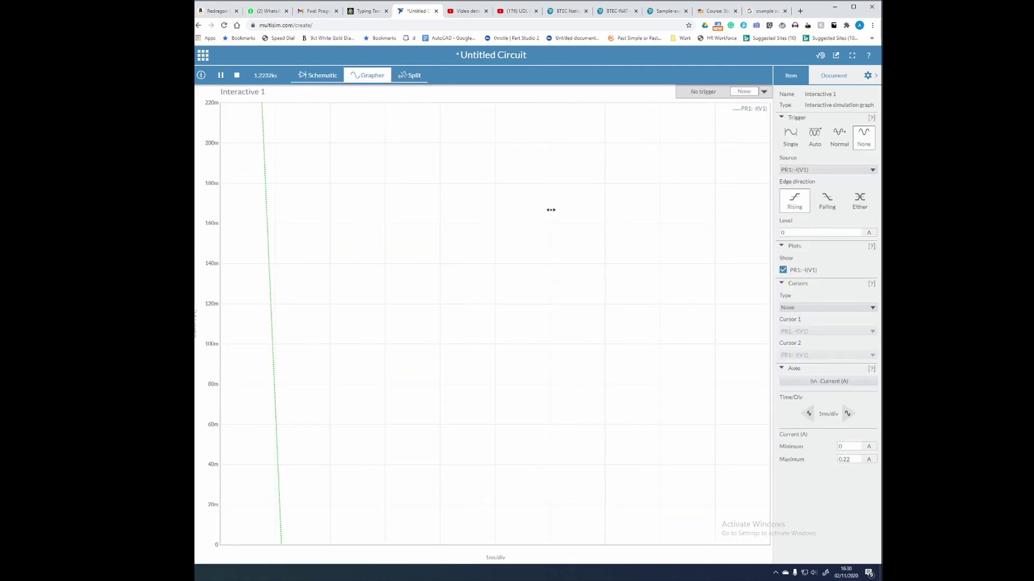
pyautogui.click(815, 134)
pyautogui.click(813, 385)
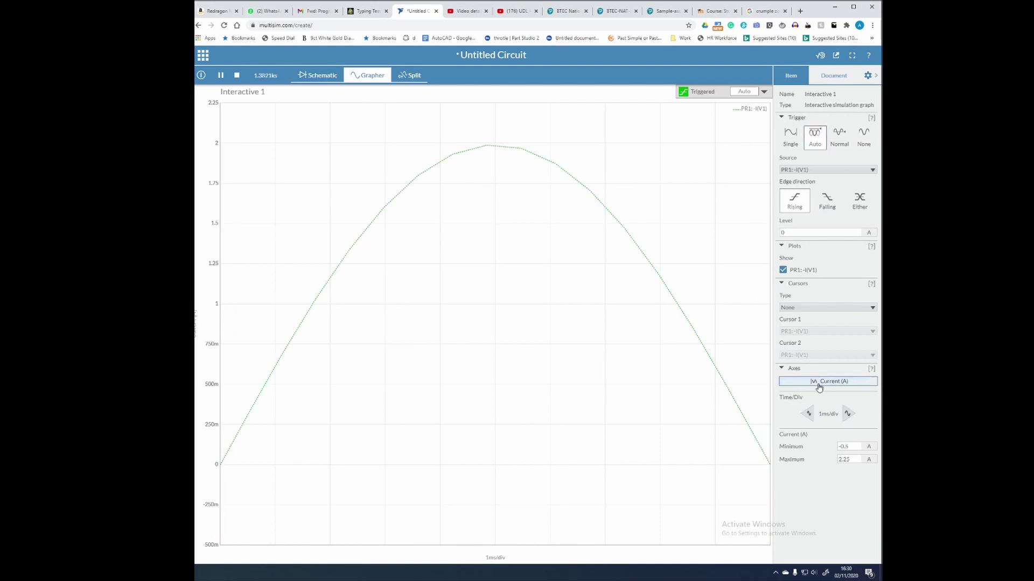
pyautogui.click(847, 413)
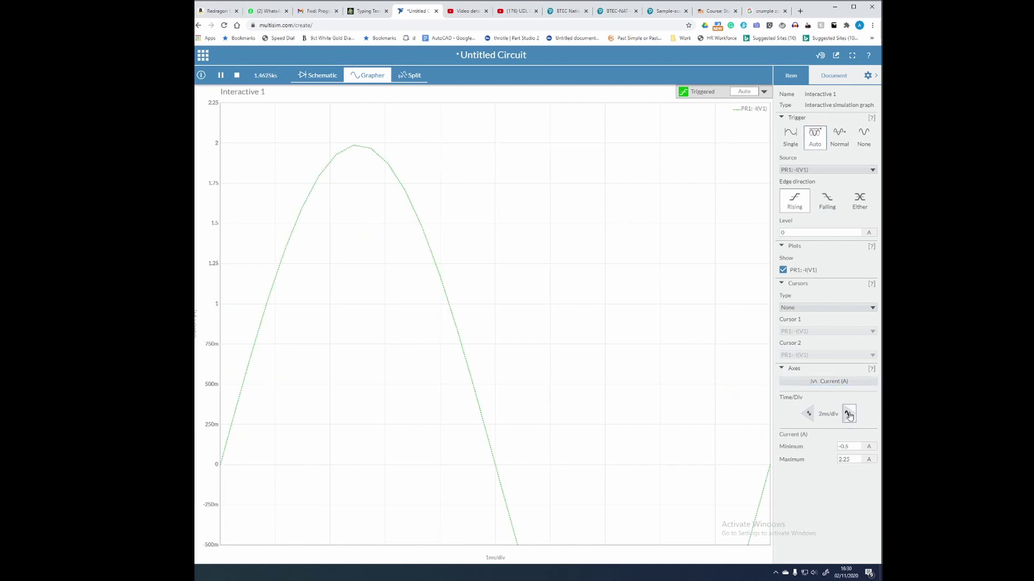
pyautogui.click(848, 414)
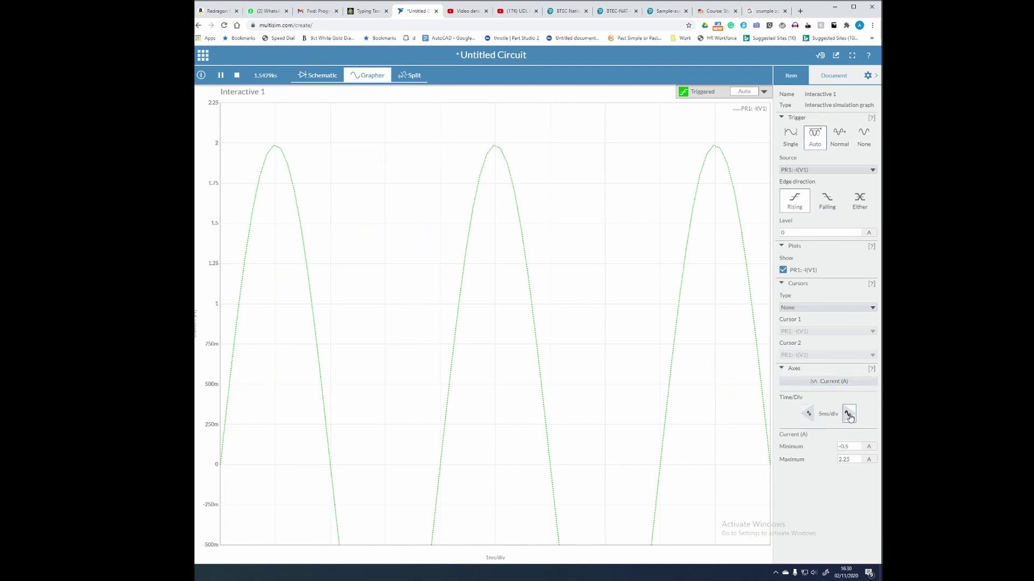
pyautogui.click(848, 413)
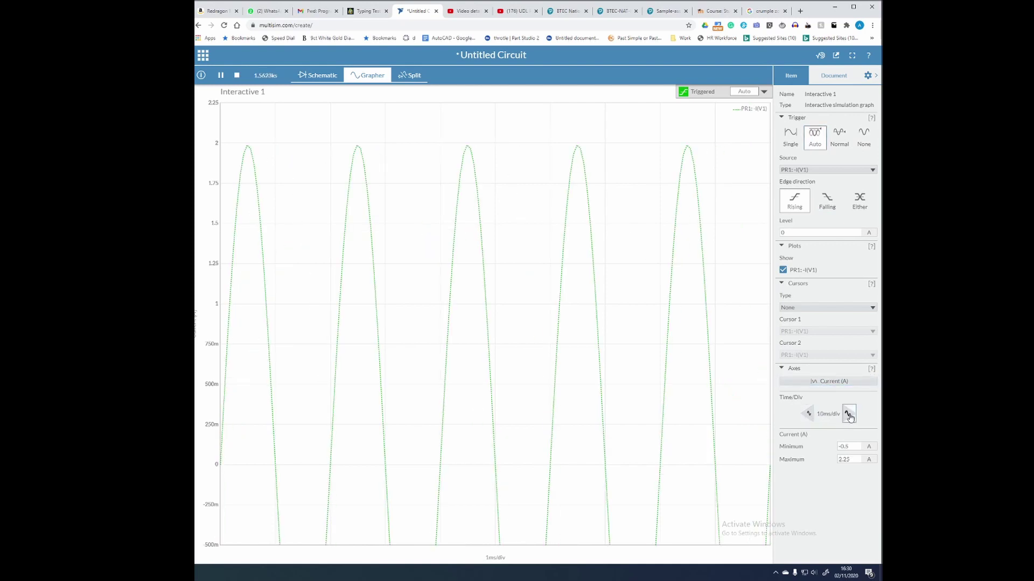
pyautogui.click(827, 382)
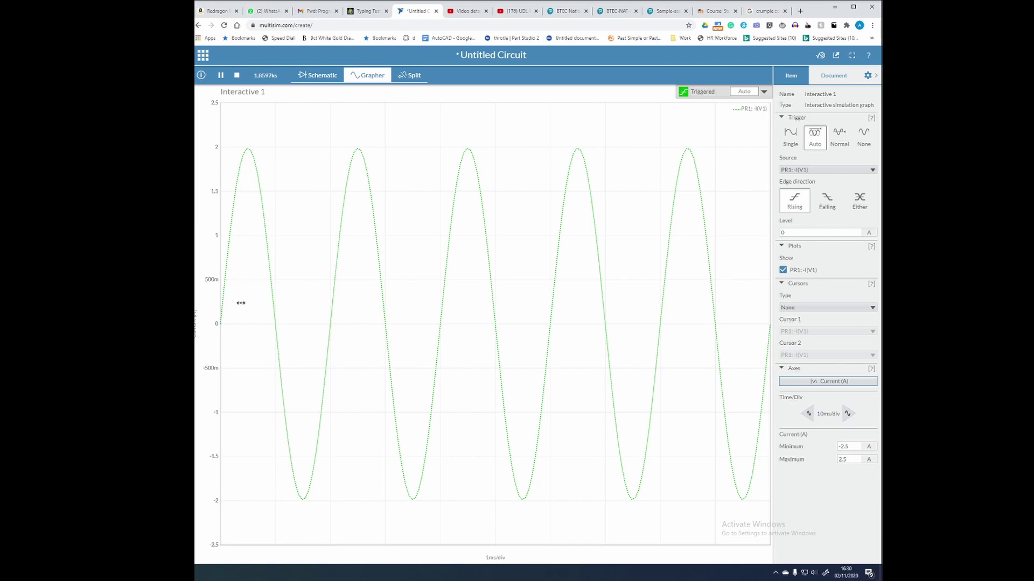
pyautogui.moveTo(225, 300)
pyautogui.moveTo(252, 152)
# - Return to the schematic and stop the running simulation
pyautogui.click(329, 75)
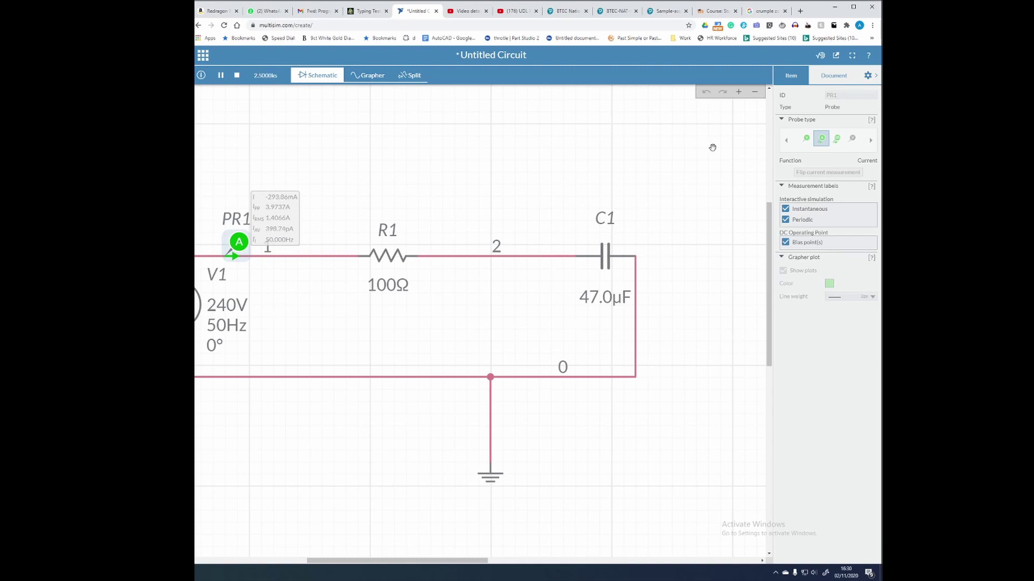
pyautogui.moveTo(572, 176); pyautogui.dragTo(639, 166)
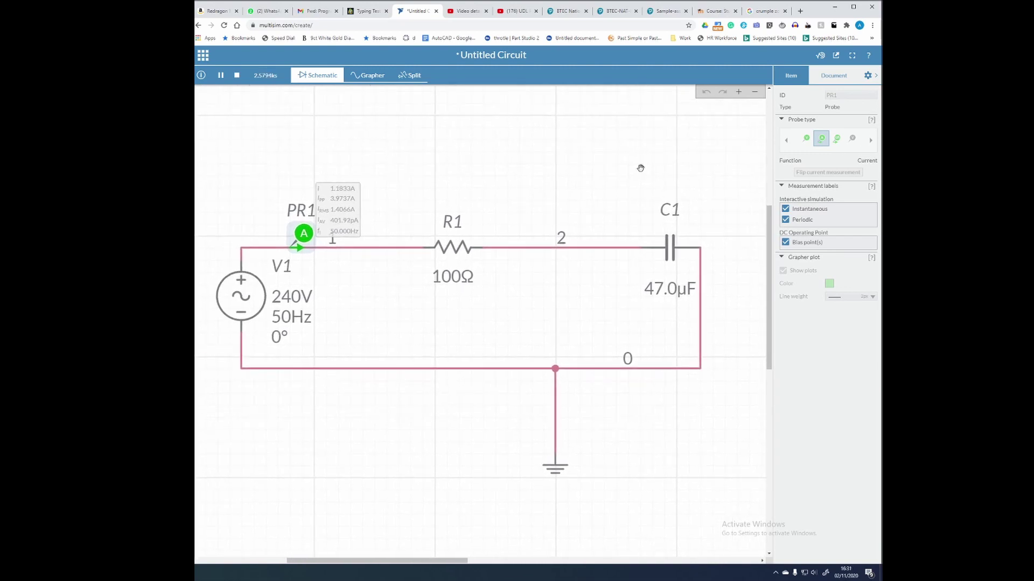
pyautogui.click(483, 178)
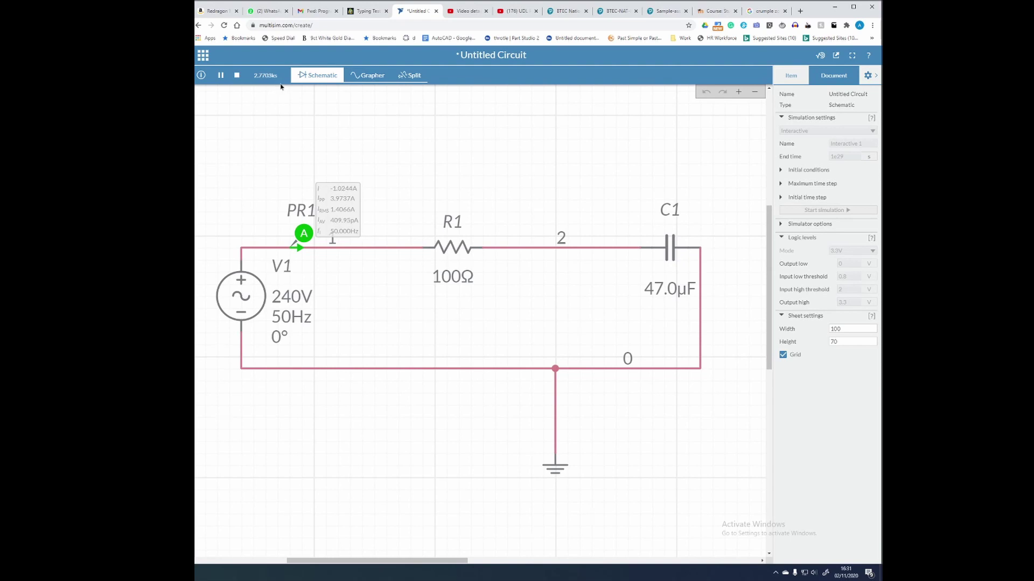
pyautogui.click(237, 76)
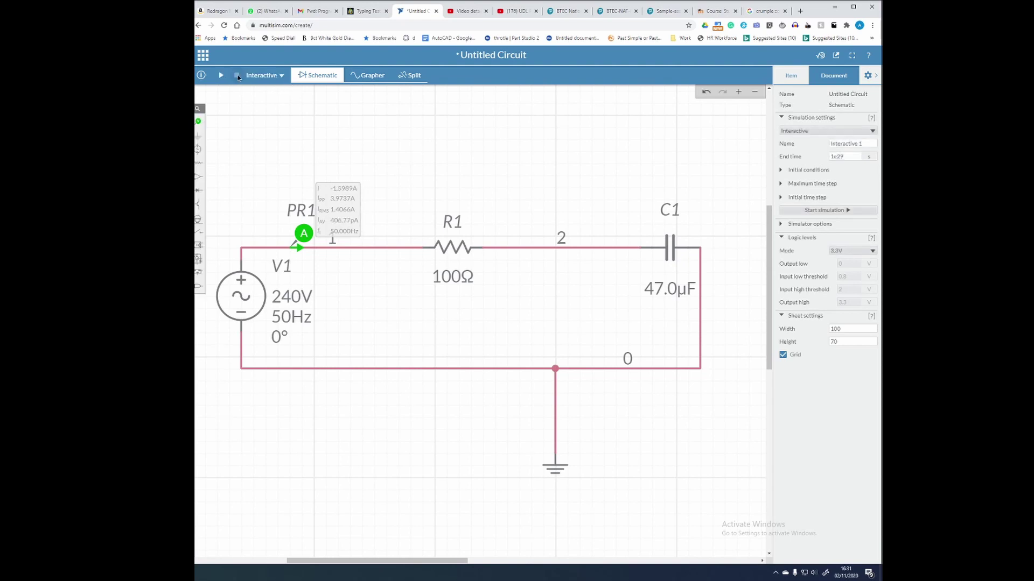
# - Place a voltage probe on the wire before resistor R1 and a voltage reference probe on the wire after it
pyautogui.click(198, 125)
pyautogui.click(232, 139)
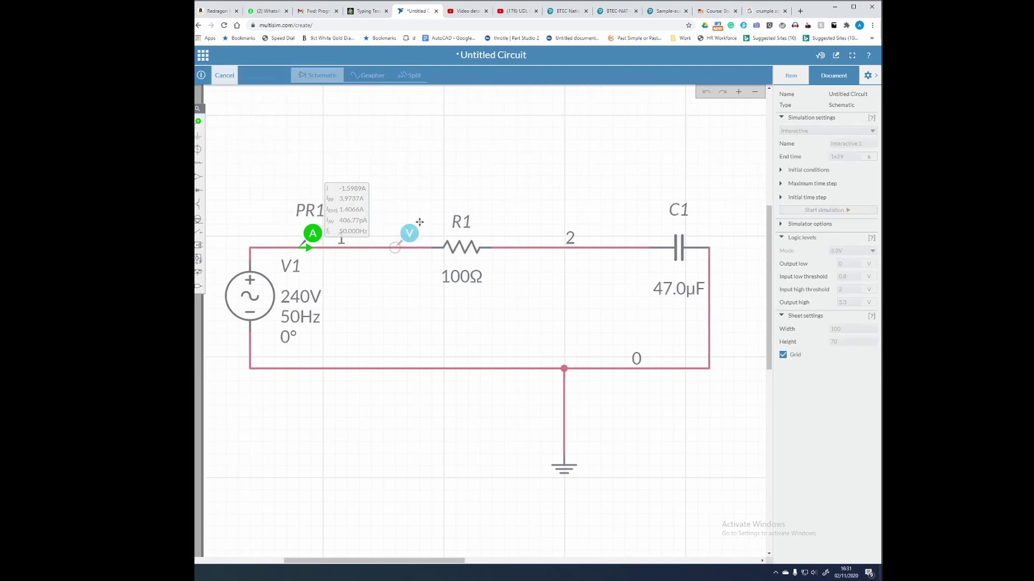
pyautogui.click(420, 223)
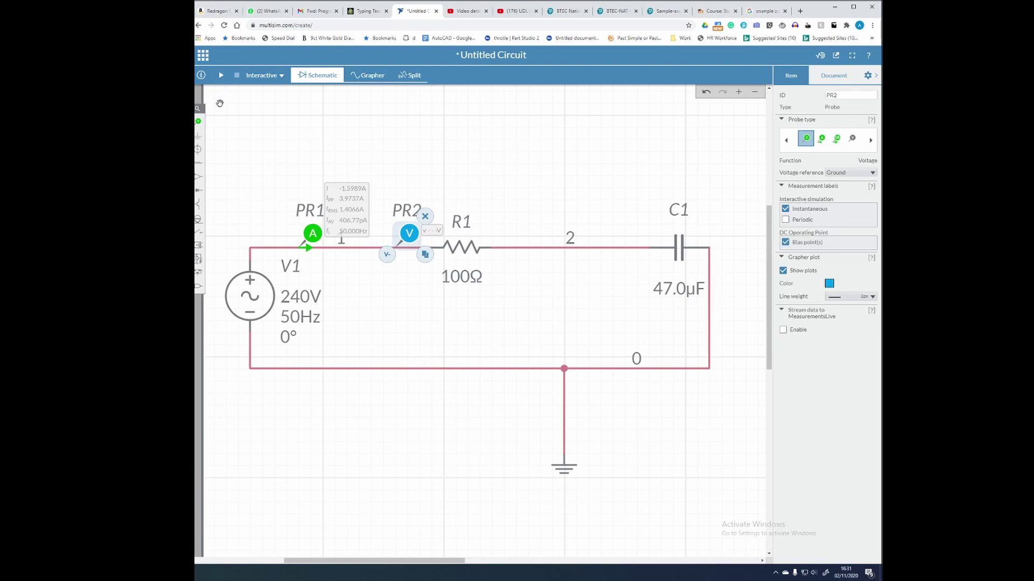
pyautogui.moveTo(203, 125)
pyautogui.click(319, 139)
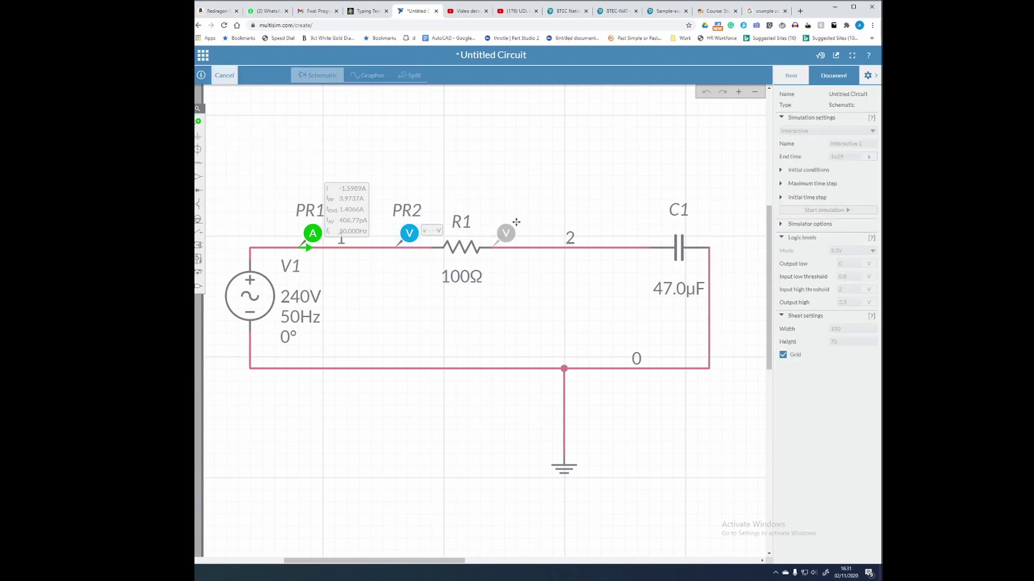
pyautogui.click(513, 223)
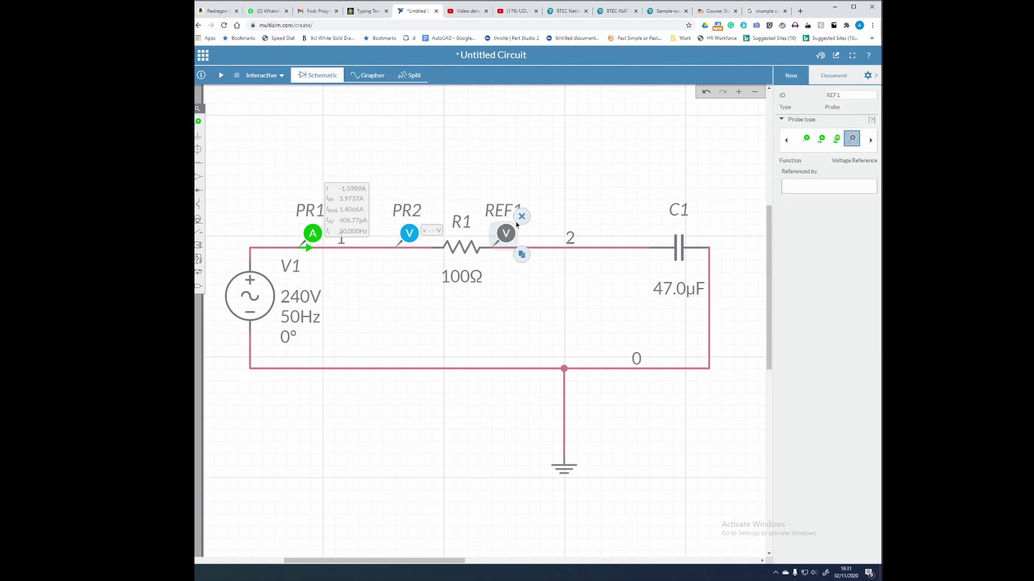
# - Set voltage probe PR2's reference to REF1, enable its periodic measurements and run the interactive simulation
pyautogui.click(404, 228)
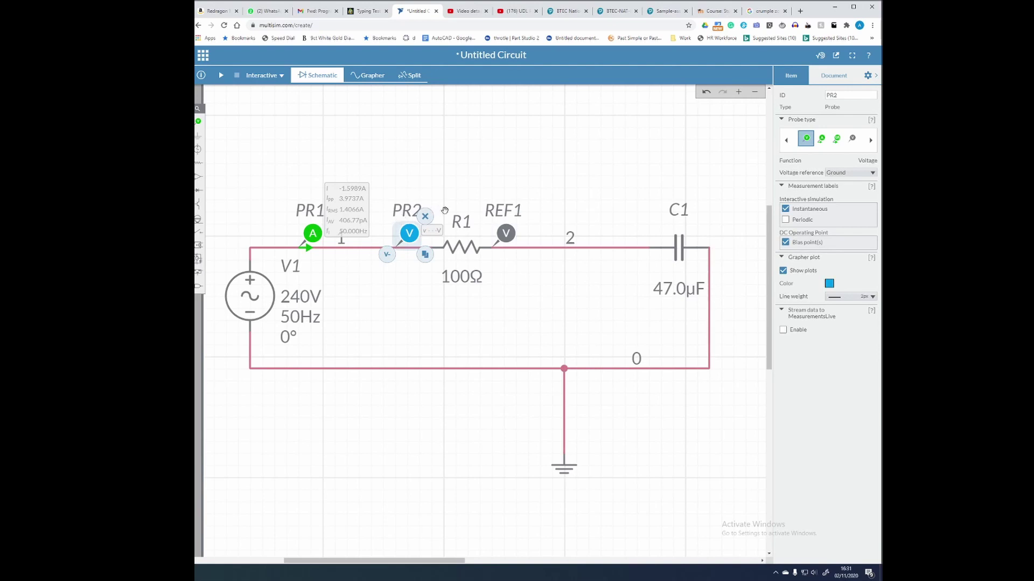
pyautogui.click(848, 175)
pyautogui.click(846, 191)
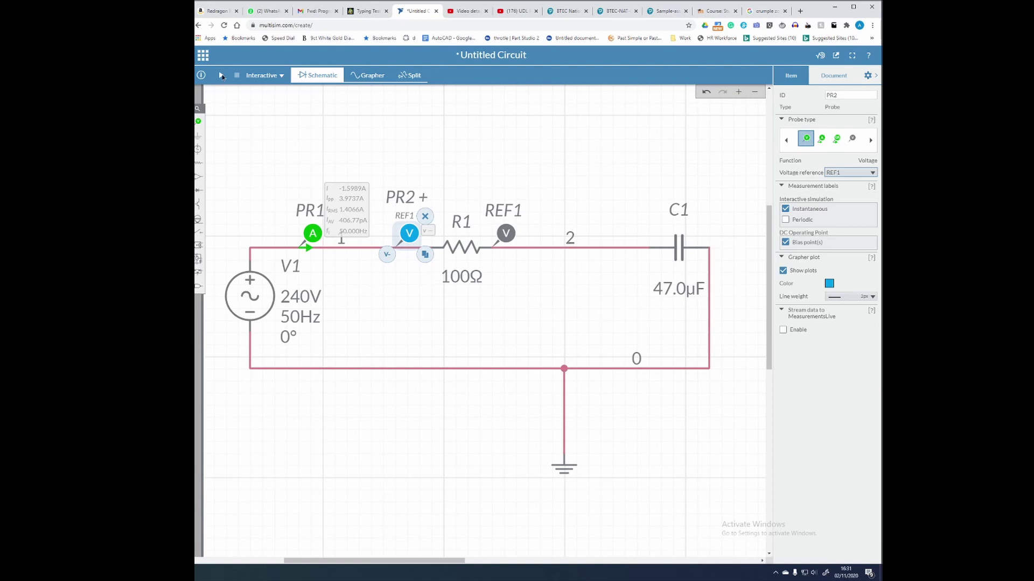
pyautogui.click(785, 220)
pyautogui.click(221, 75)
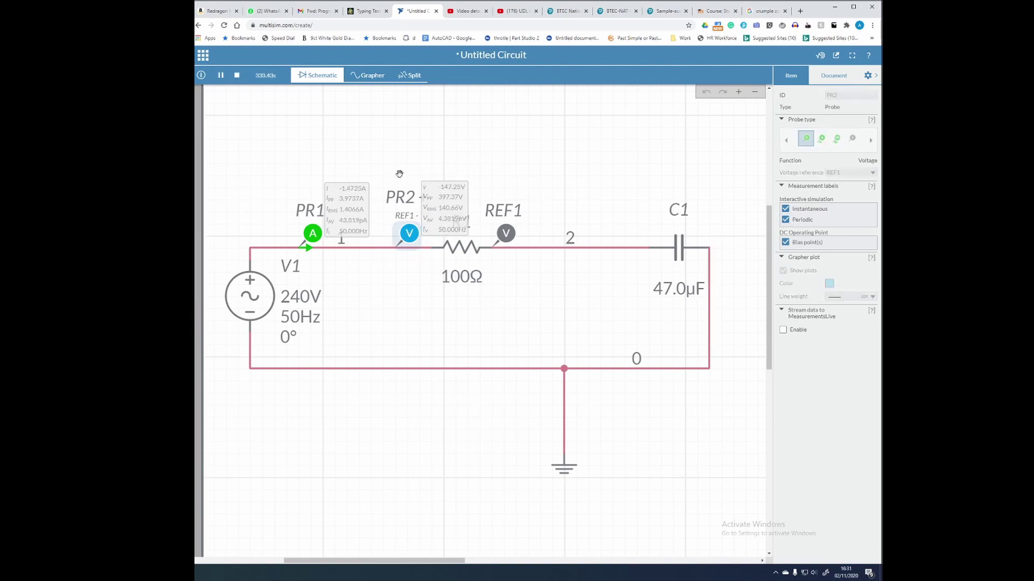
# - Show only the resistor voltage plot in the Grapher and compare it with the resistor voltage calculation in OneNote
pyautogui.click(380, 77)
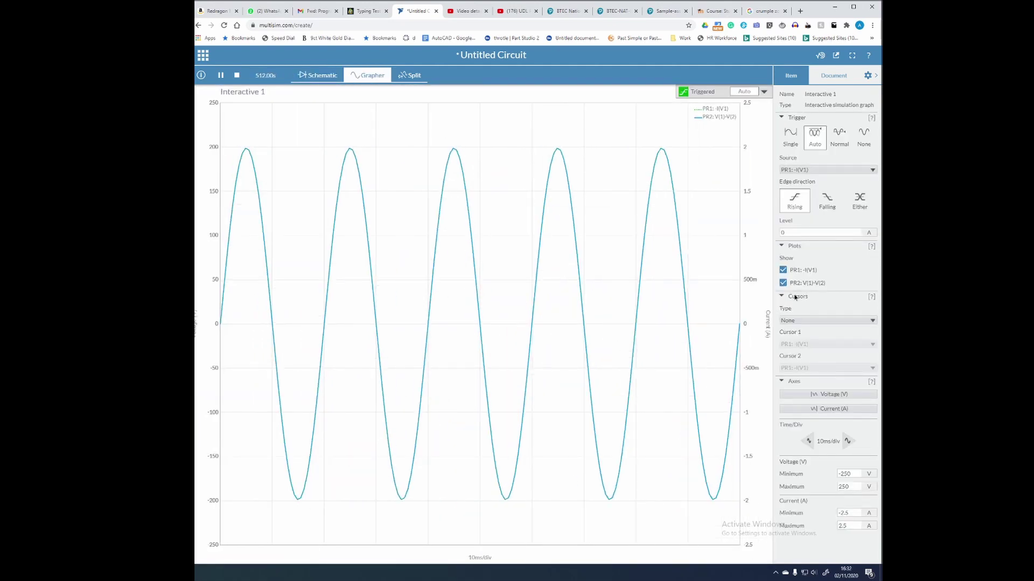
pyautogui.click(783, 270)
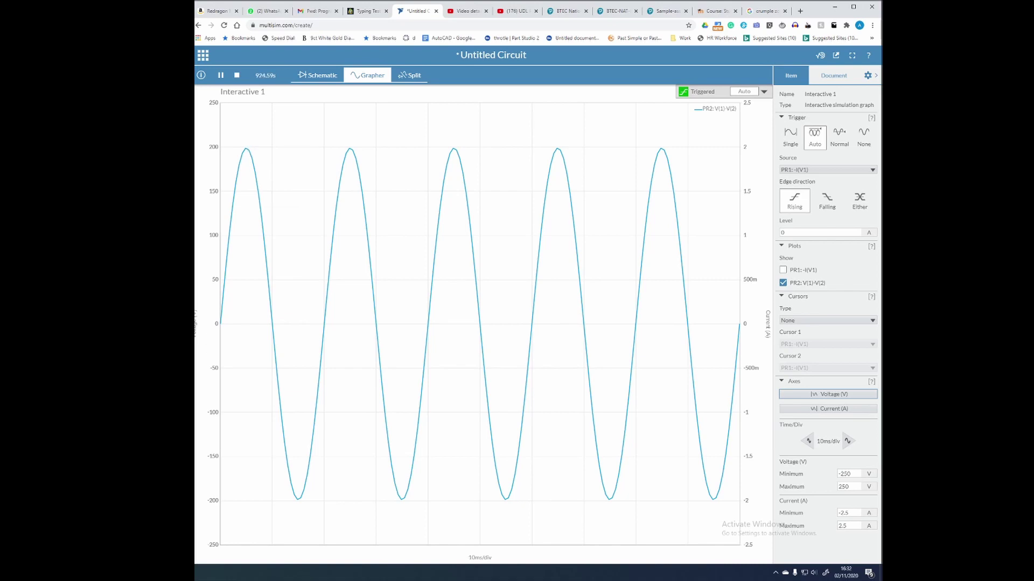
pyautogui.hotkey('alt', 'Tab')
pyautogui.scroll(3, 410, 380)
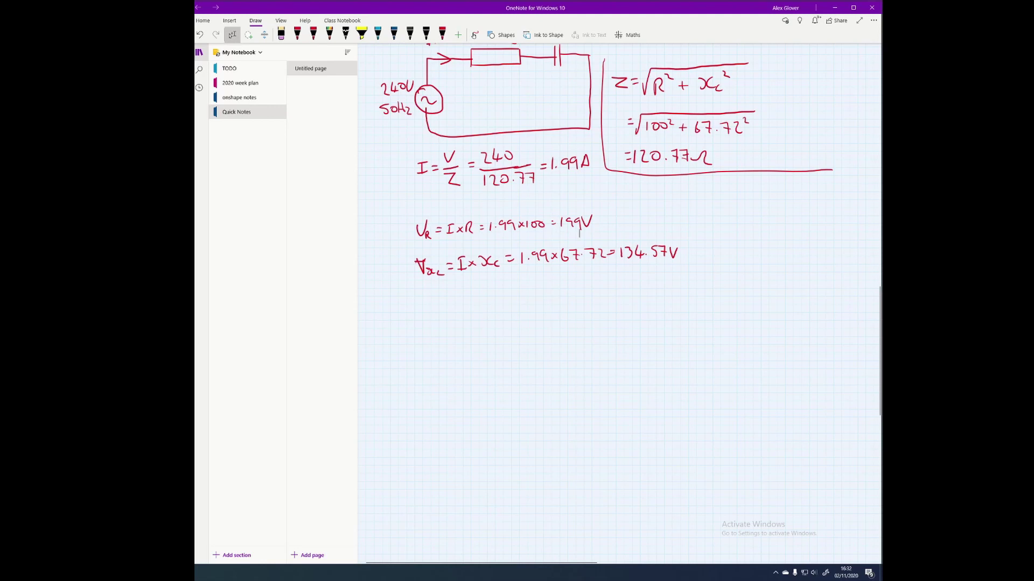
pyautogui.hotkey('alt', 'Tab')
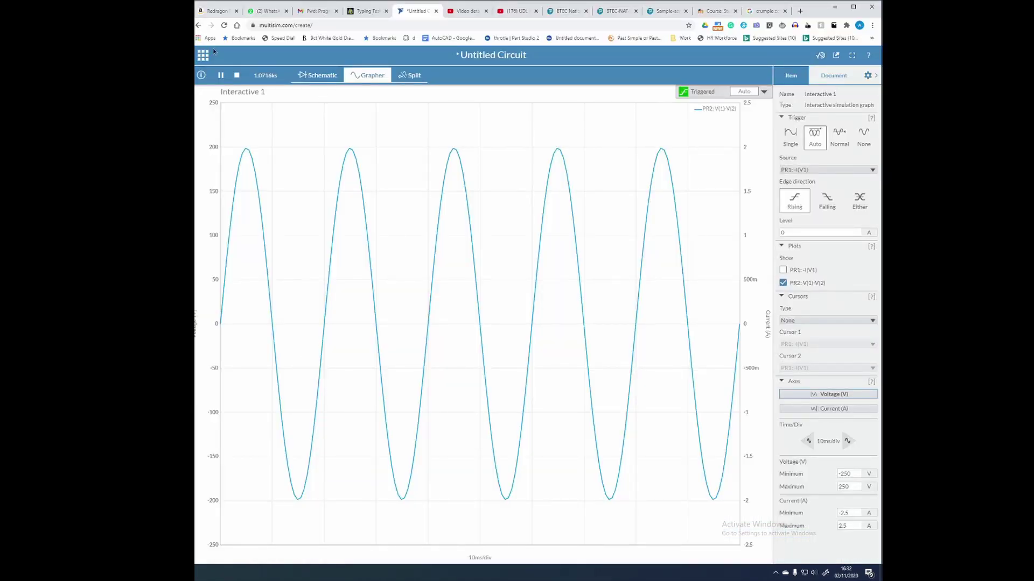
# - Stop the simulation, move the voltage probe and its reference to either side of capacitor C1, and run the simulation again
pyautogui.click(237, 76)
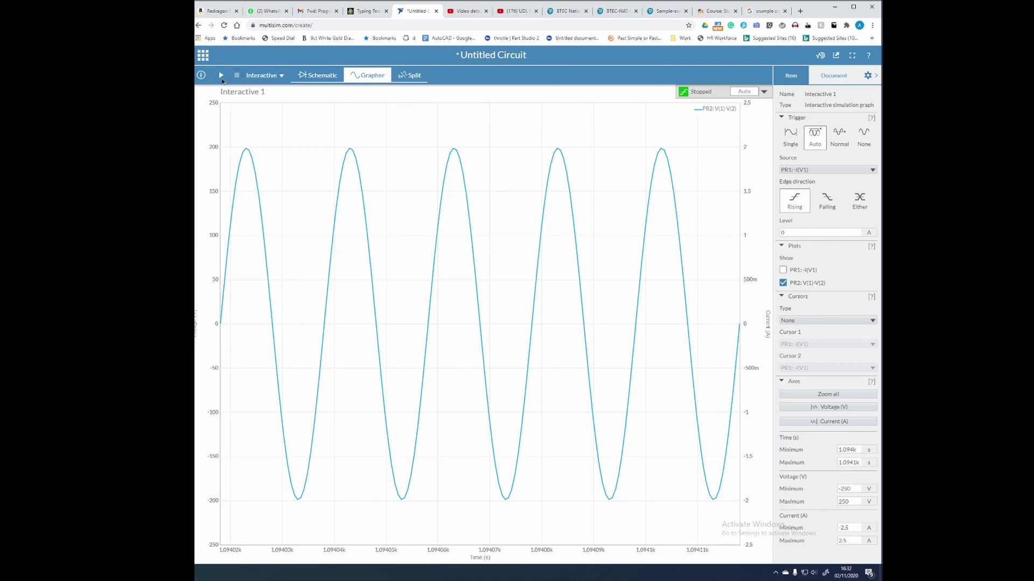
pyautogui.click(319, 75)
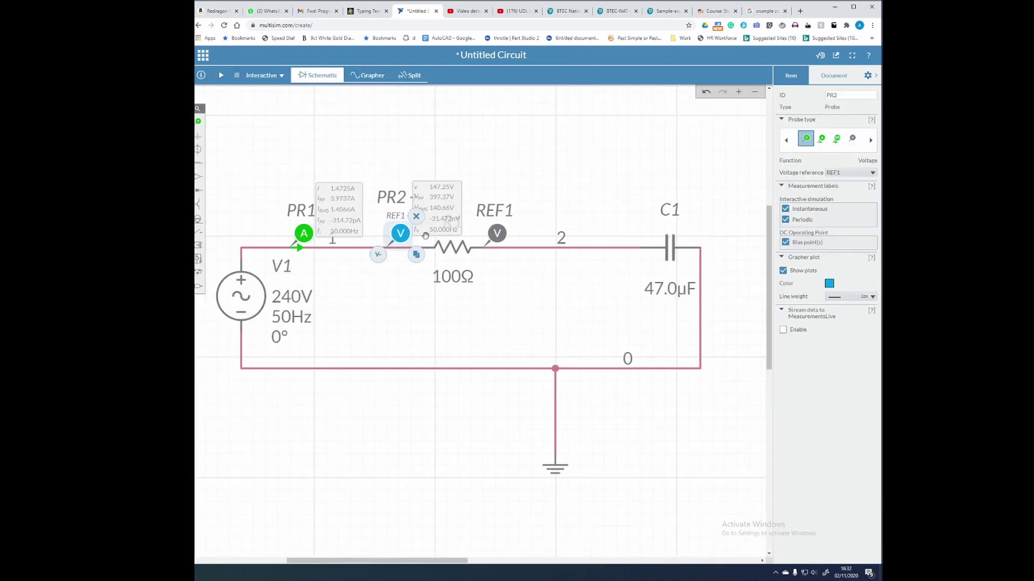
pyautogui.moveTo(496, 233); pyautogui.dragTo(712, 235)
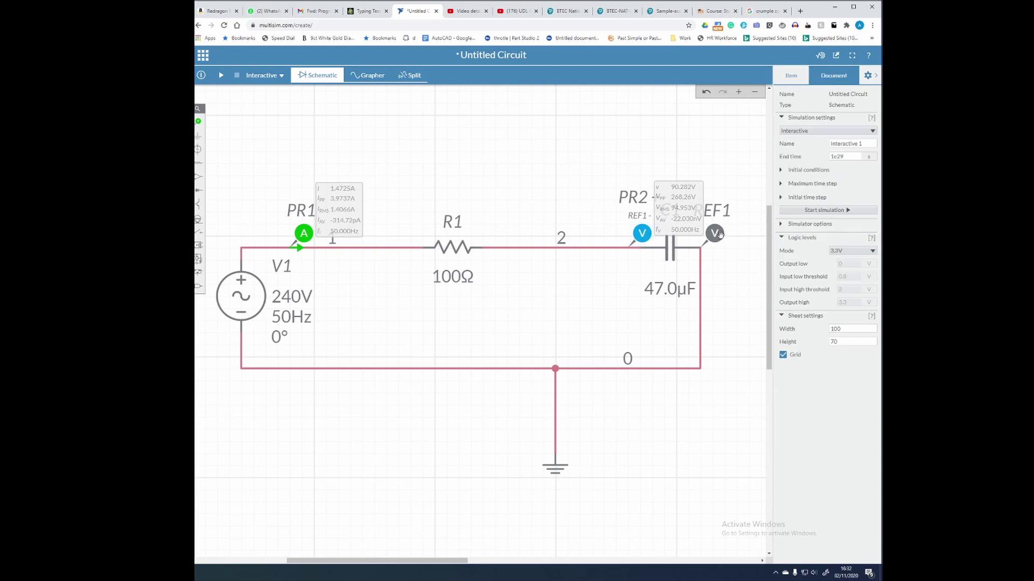
pyautogui.click(644, 238)
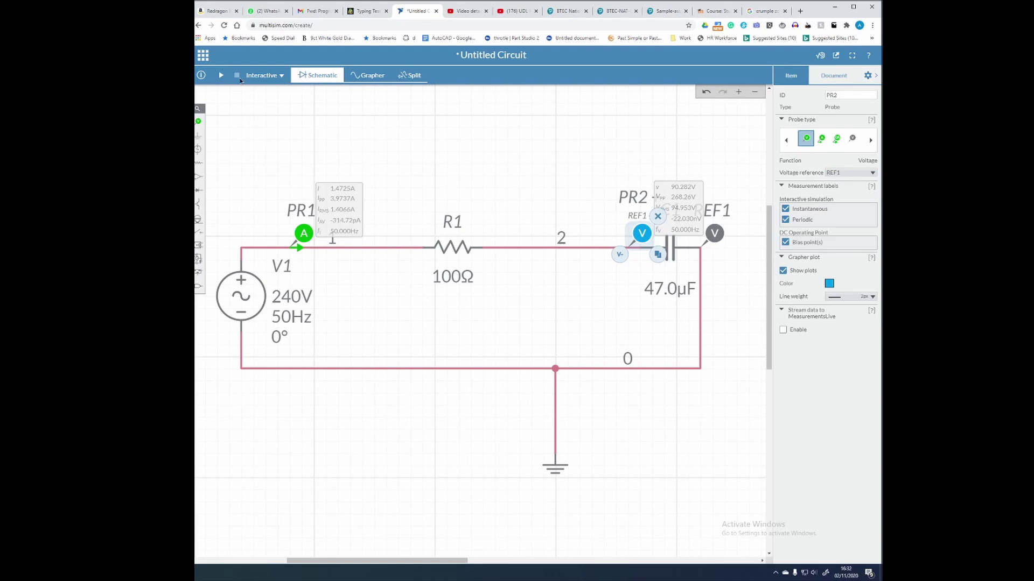
pyautogui.click(220, 76)
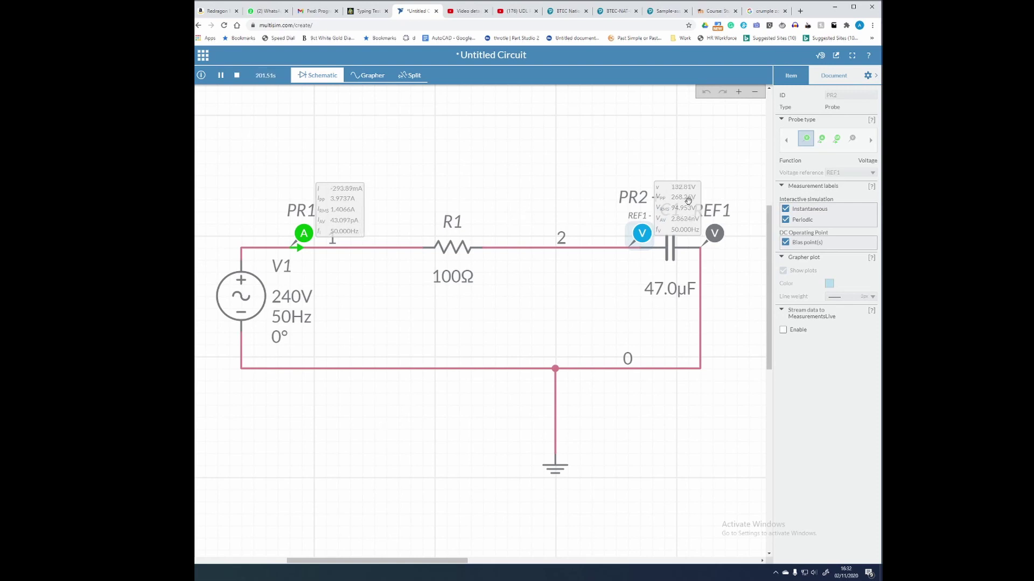
# - Show only the capacitor voltage plot in the Grapher and compare its peak with the capacitor voltage calculation in OneNote
pyautogui.click(370, 76)
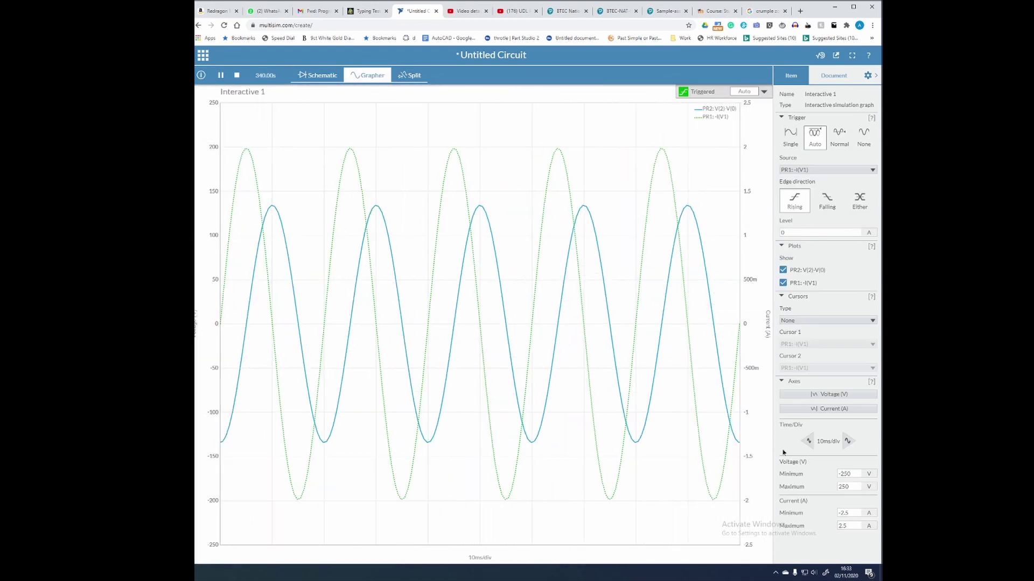
pyautogui.click(783, 284)
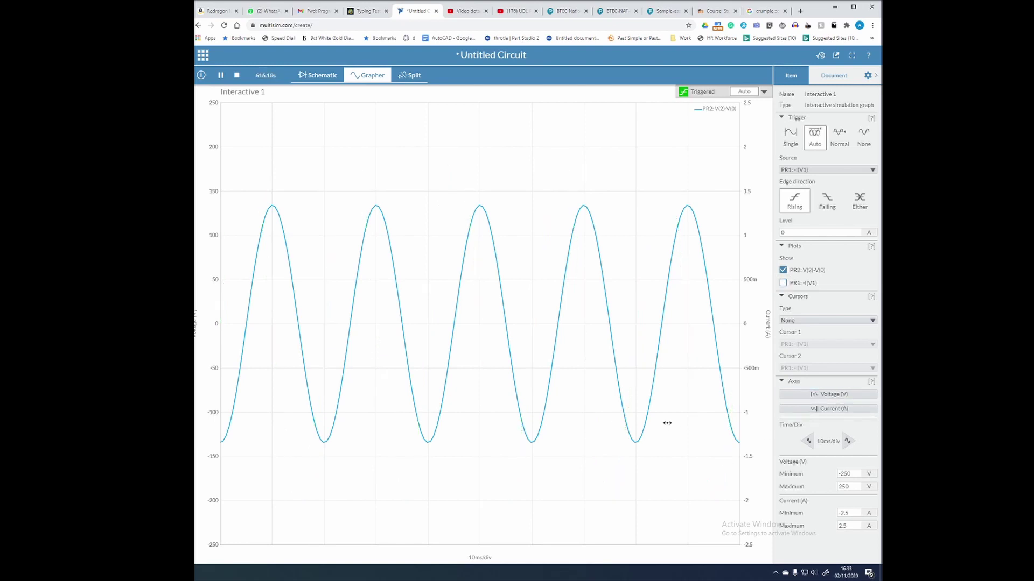
pyautogui.moveTo(245, 327)
pyautogui.moveTo(269, 211)
pyautogui.hotkey('alt', 'Tab')
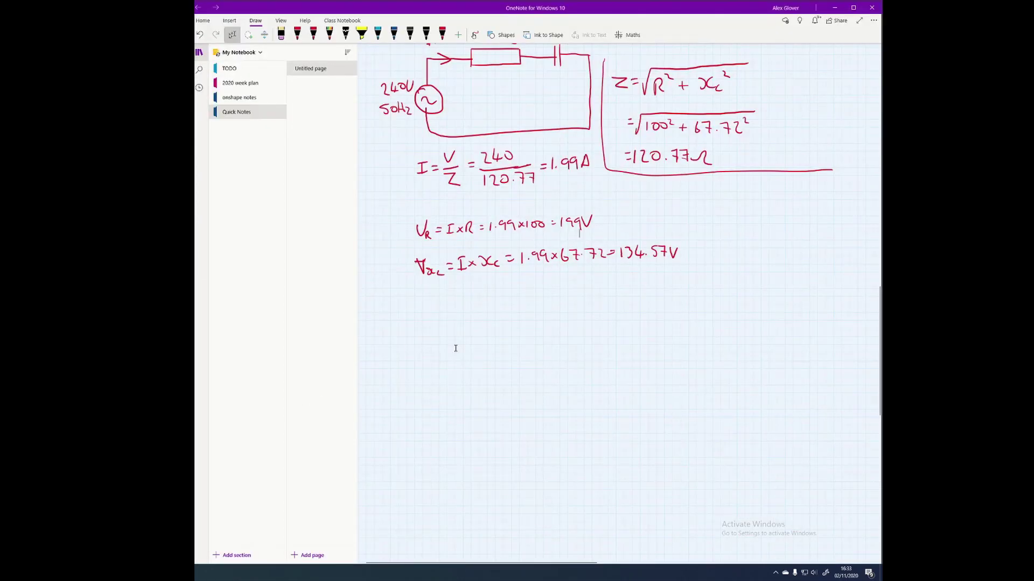
pyautogui.hotkey('alt', 'Tab')
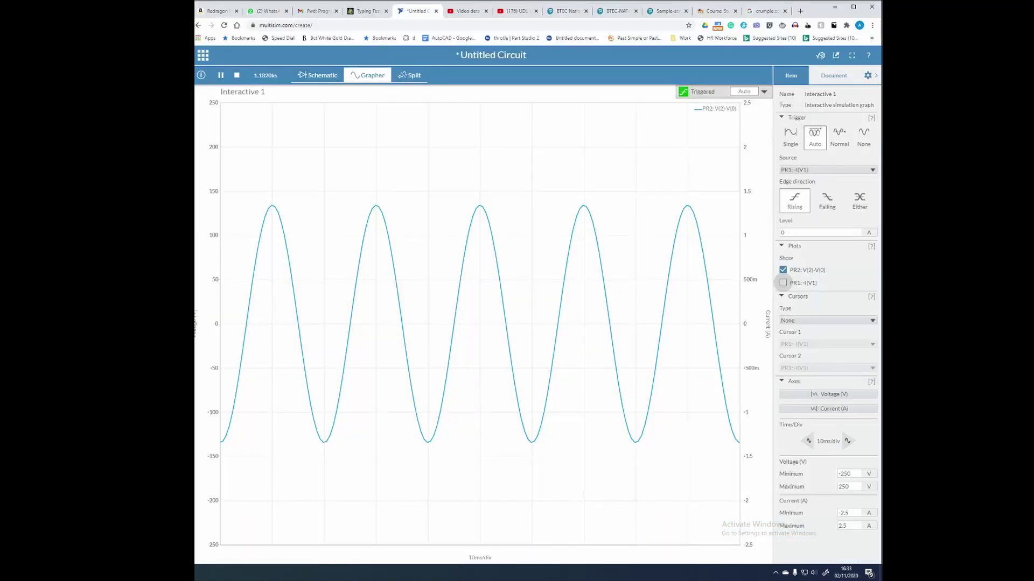
# - Return to the schematic, switch to OneNote and review the reactive capacitance circuit and calculations
pyautogui.click(325, 76)
pyautogui.hotkey('alt', 'Tab')
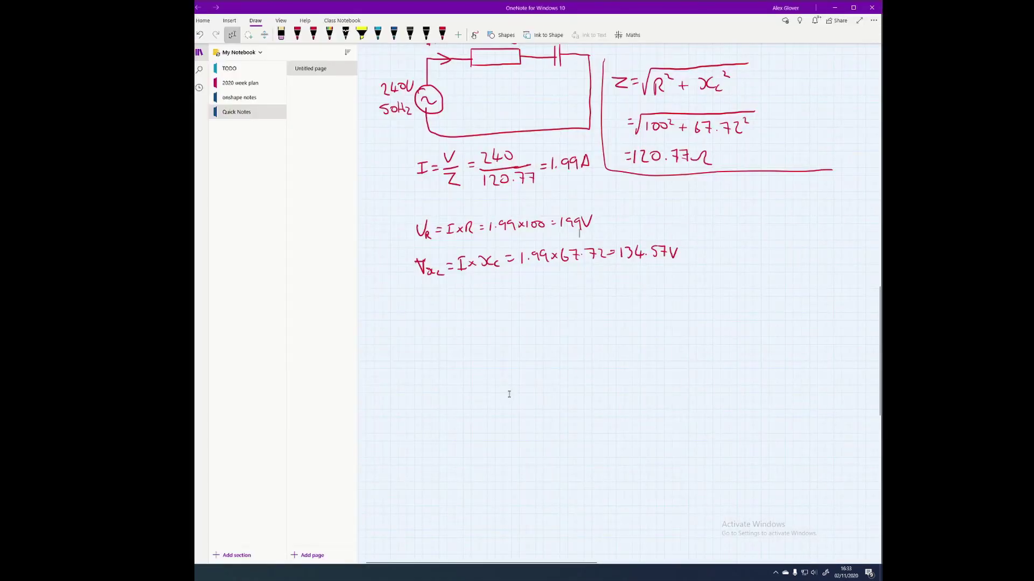
pyautogui.scroll(3, 509, 394)
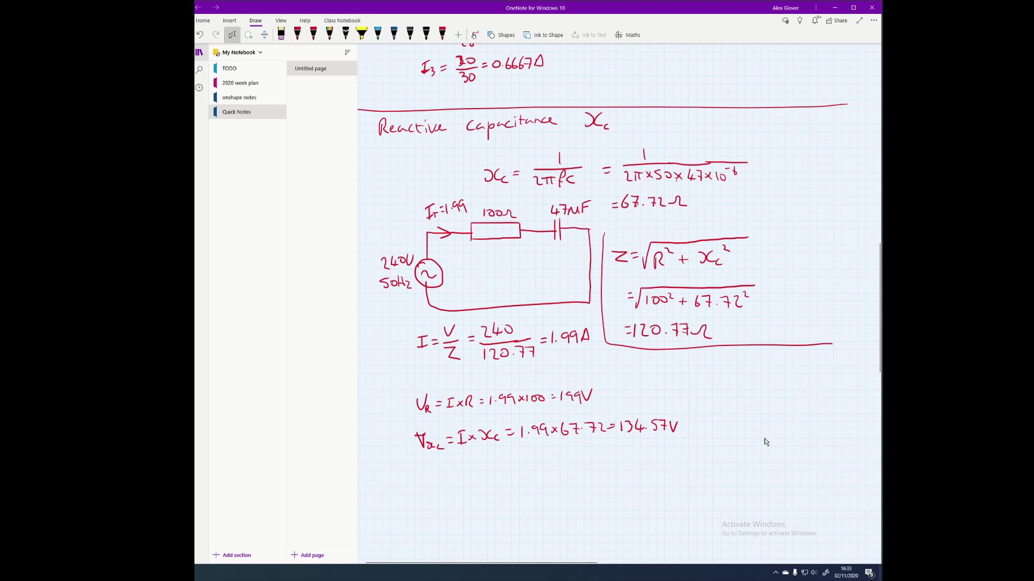
pyautogui.scroll(-3, 766, 441)
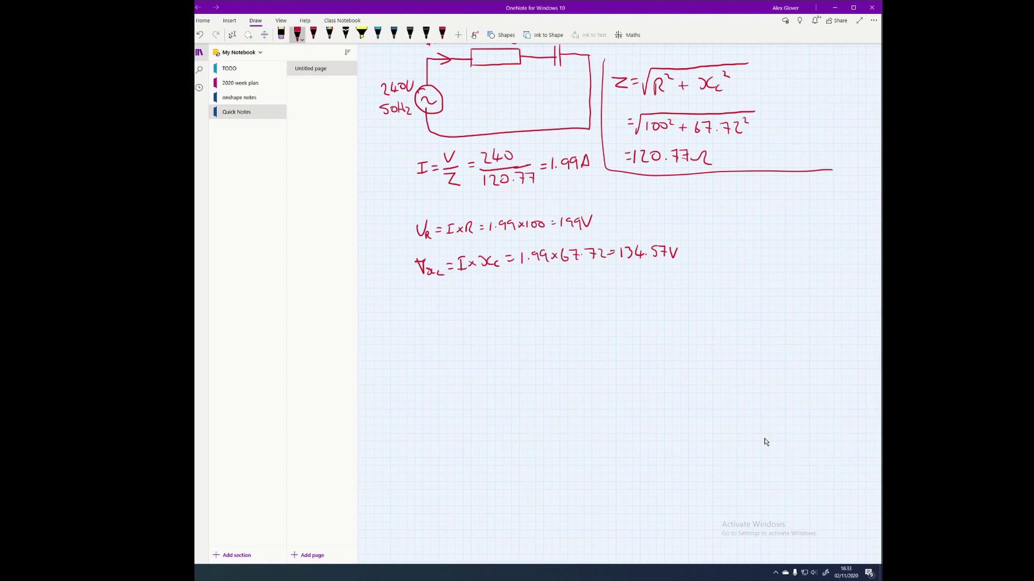
pyautogui.moveTo(455, 323); pyautogui.dragTo(462, 403)
pyautogui.moveTo(439, 306); pyautogui.dragTo(450, 315)
pyautogui.moveTo(461, 401); pyautogui.dragTo(634, 386)
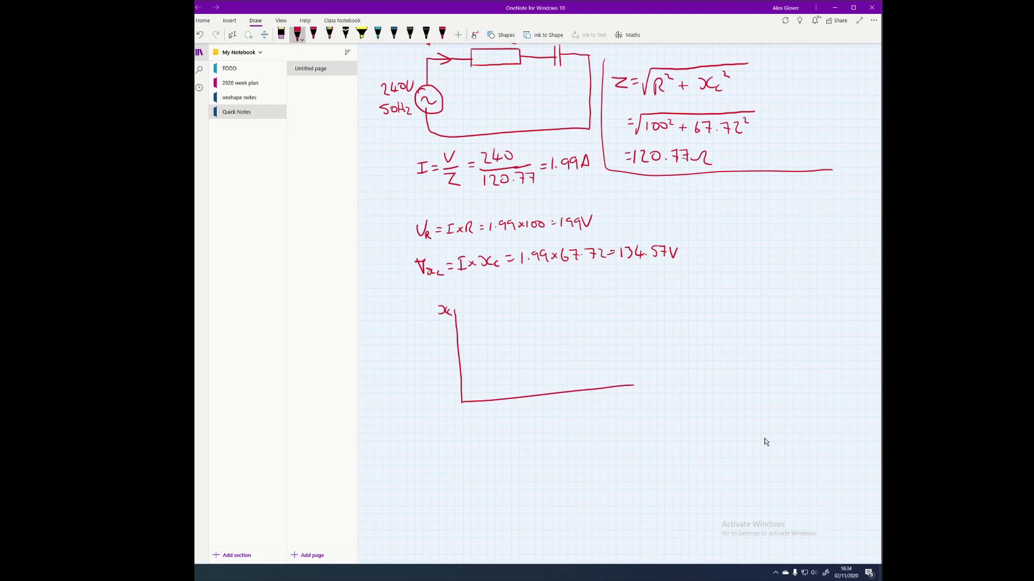
pyautogui.press('Escape')
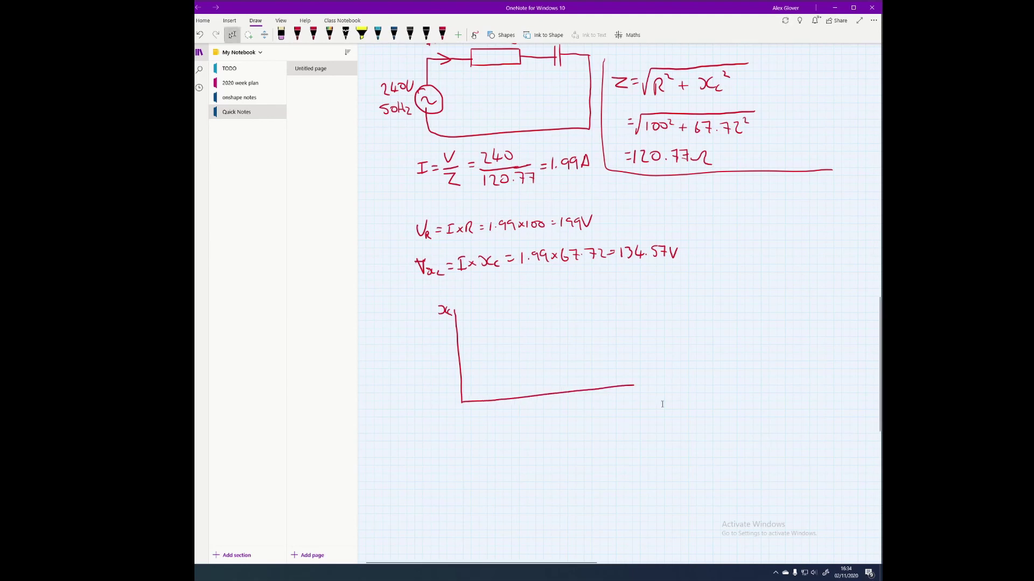
pyautogui.moveTo(425, 300); pyautogui.dragTo(682, 439)
pyautogui.press('Delete')
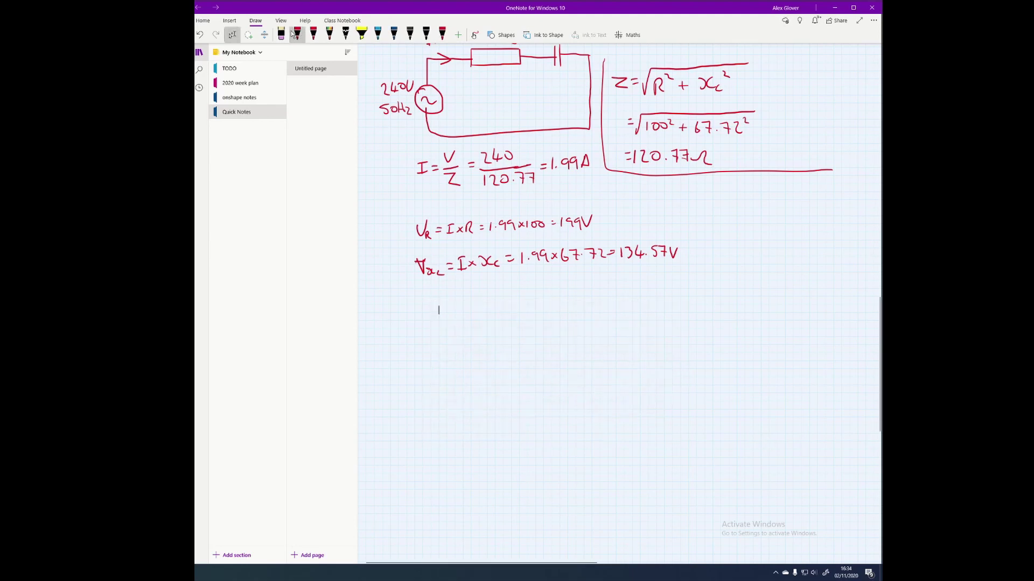
# - Insert a two-axis graph shape below the voltage calculations and label the vertical axis Xc and the horizontal axis R
pyautogui.click(501, 35)
pyautogui.click(524, 217)
pyautogui.moveTo(489, 342); pyautogui.dragTo(720, 474)
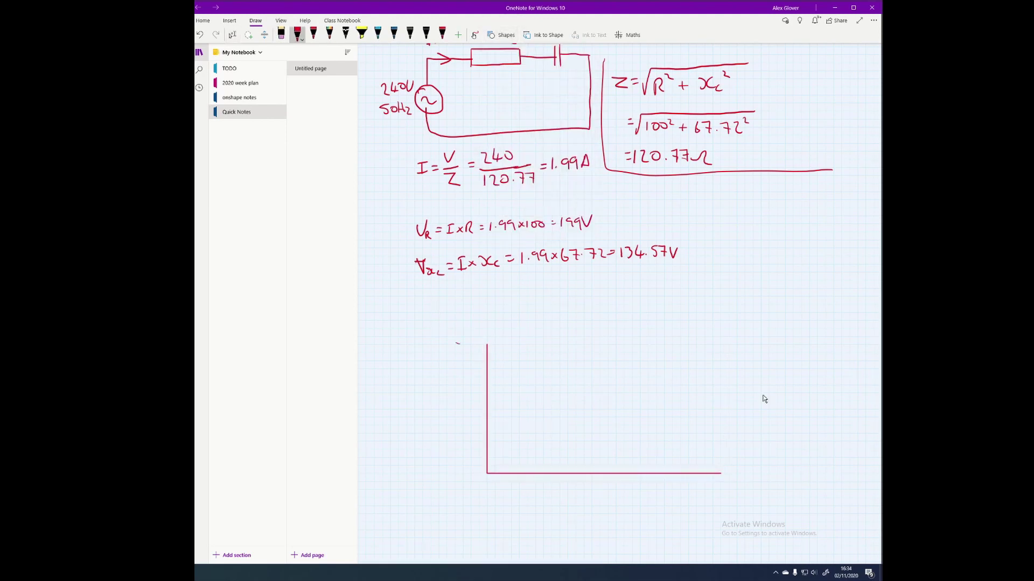
pyautogui.moveTo(456, 338); pyautogui.dragTo(474, 351)
pyautogui.scroll(-5, 764, 398)
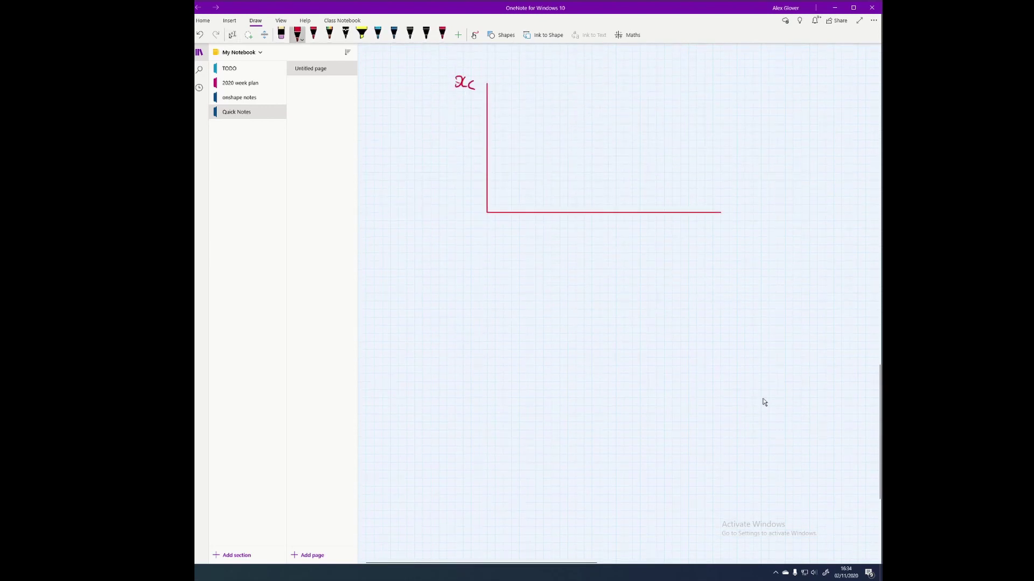
pyautogui.moveTo(714, 218); pyautogui.dragTo(720, 231)
# - Mark and label 100 on the graph's R axis and 67.72 on its Xc axis
pyautogui.scroll(7, 765, 402)
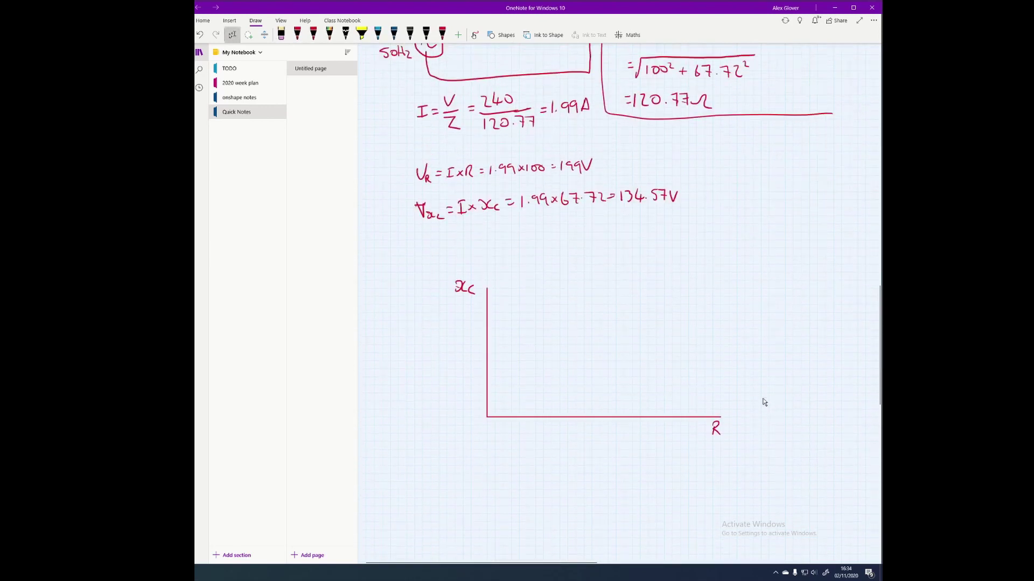
pyautogui.press('Escape')
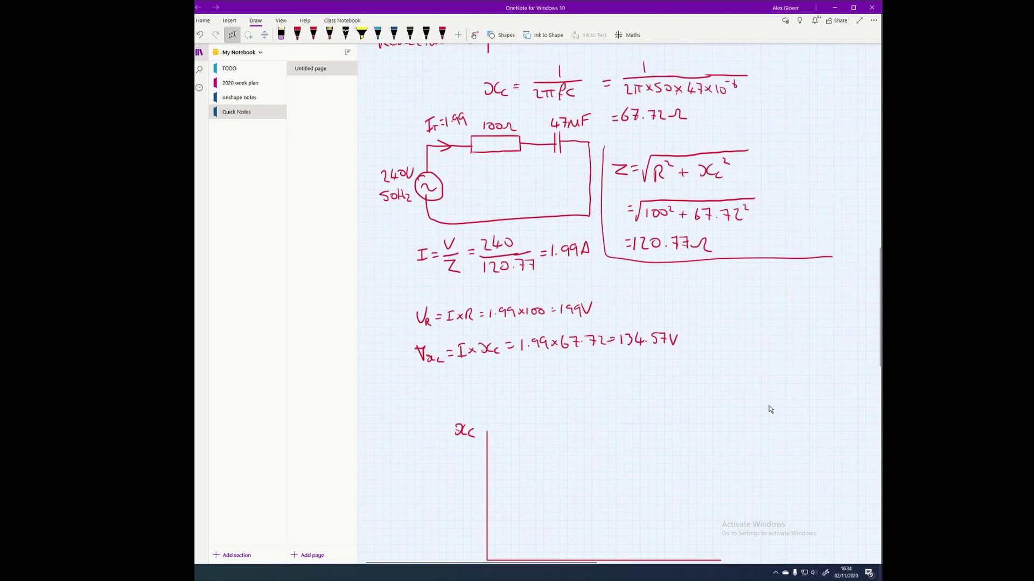
pyautogui.scroll(-3, 860, 432)
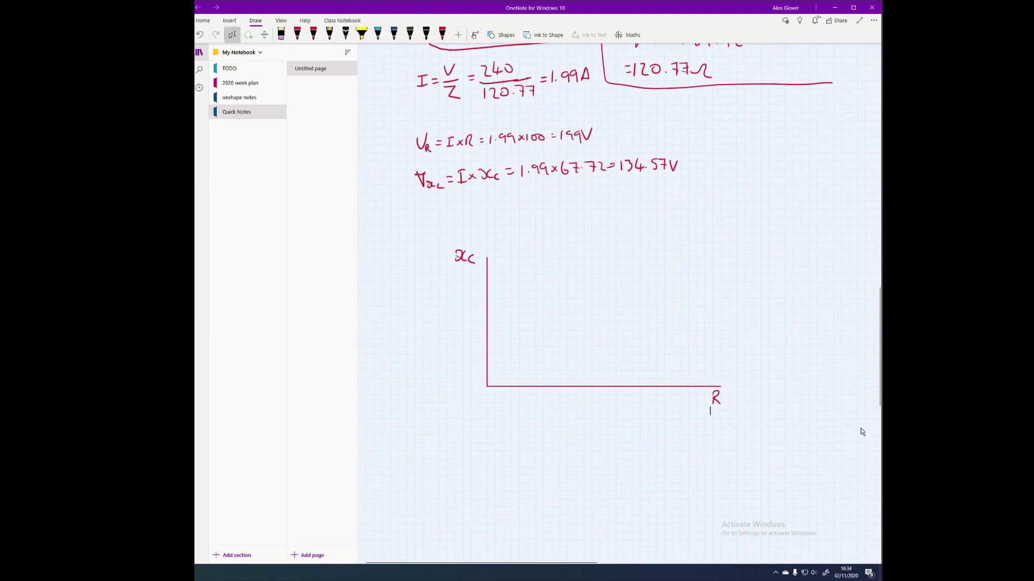
pyautogui.moveTo(687, 403); pyautogui.dragTo(688, 412)
pyautogui.moveTo(694, 404); pyautogui.dragTo(701, 405)
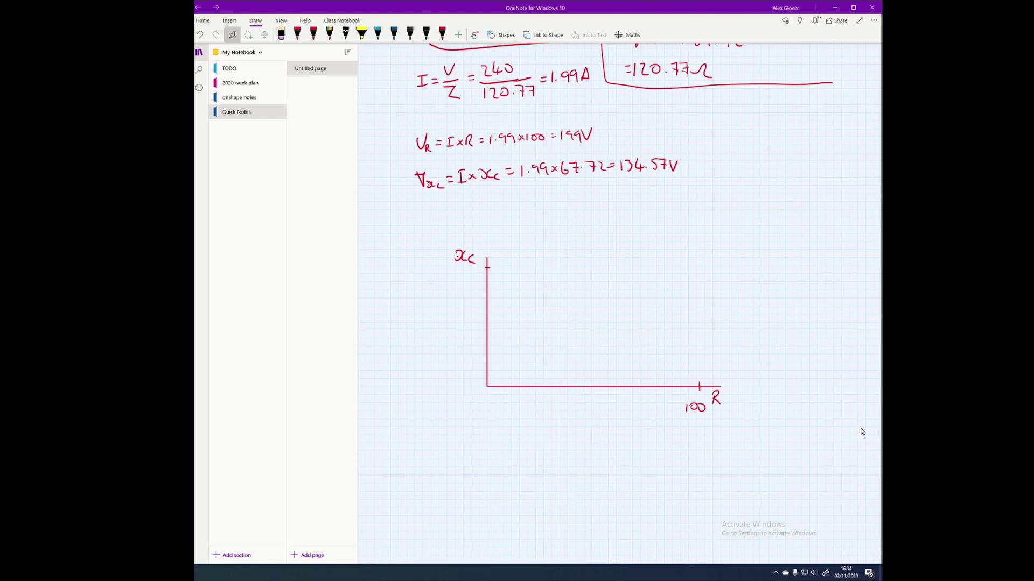
pyautogui.moveTo(488, 246); pyautogui.dragTo(512, 254)
pyautogui.click(502, 253)
# - Draw dashed projections from both axis marks and a straight diagonal from the origin to where they meet, labelled Z
pyautogui.click(298, 34)
pyautogui.moveTo(487, 385); pyautogui.dragTo(696, 265)
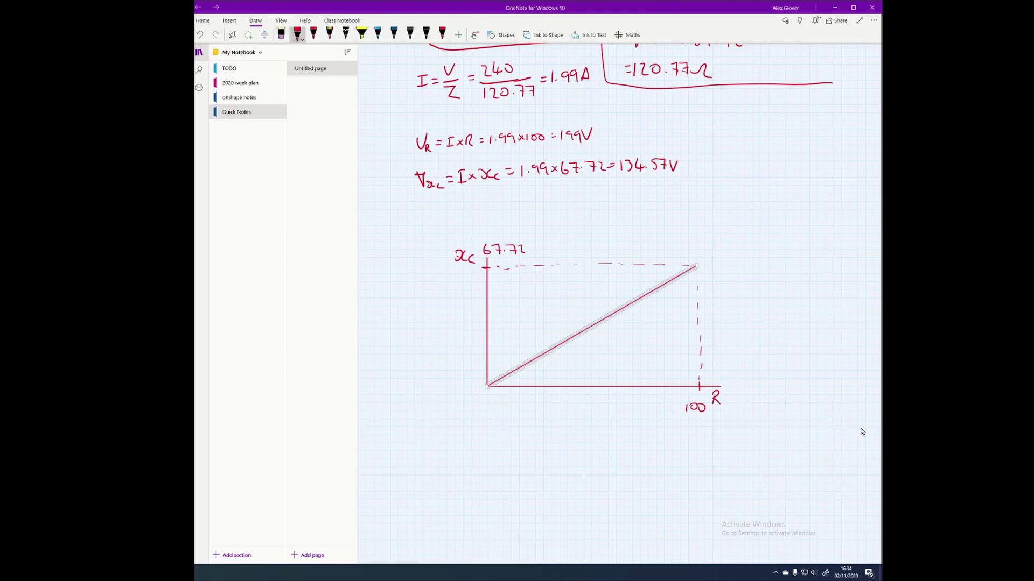
pyautogui.moveTo(577, 317); pyautogui.dragTo(592, 319)
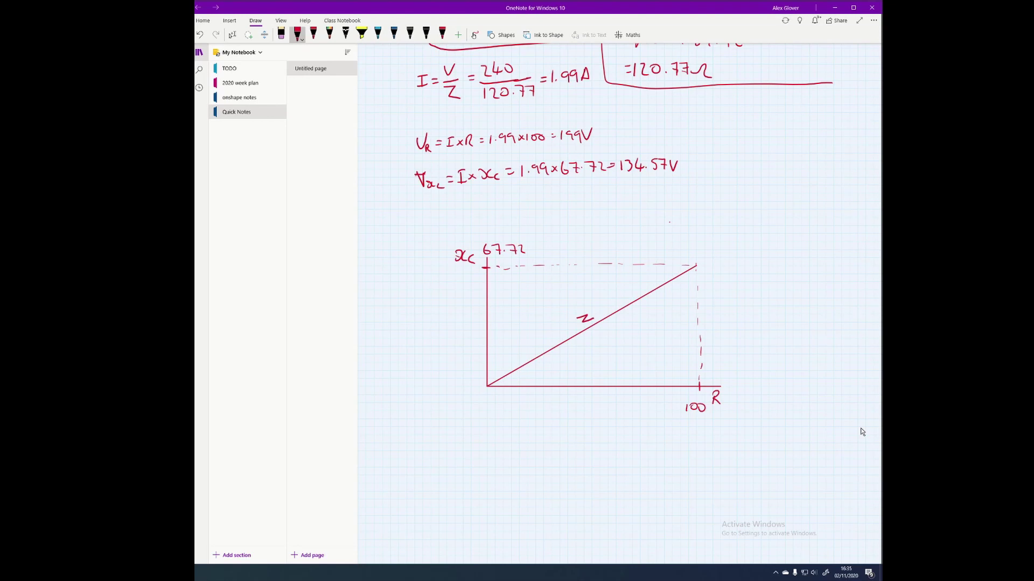
pyautogui.scroll(3, 862, 431)
pyautogui.click(232, 34)
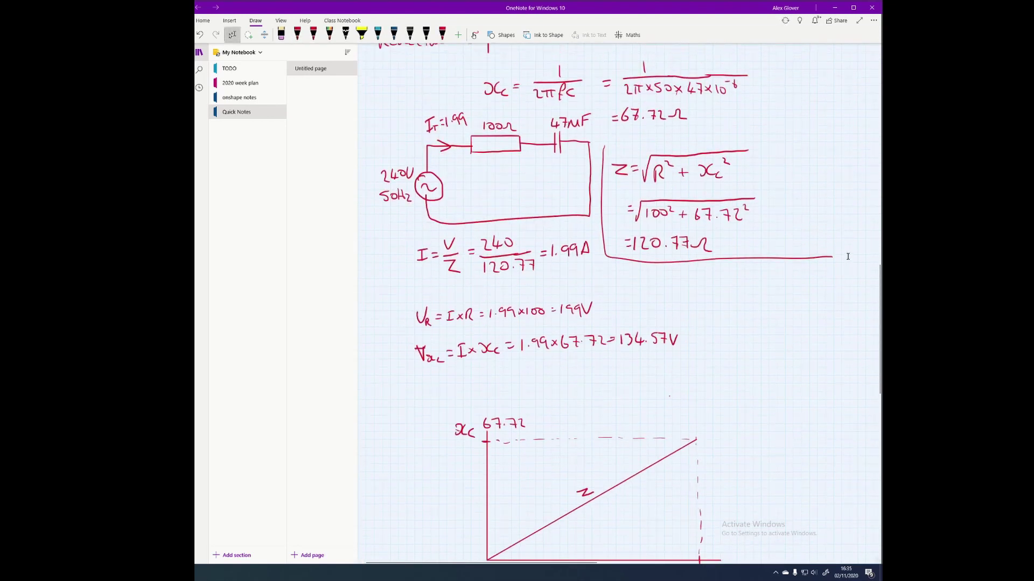
# - Mark the angle between the R axis and the Z line at the graph's origin with an arc labelled Ø
pyautogui.scroll(-6, 613, 173)
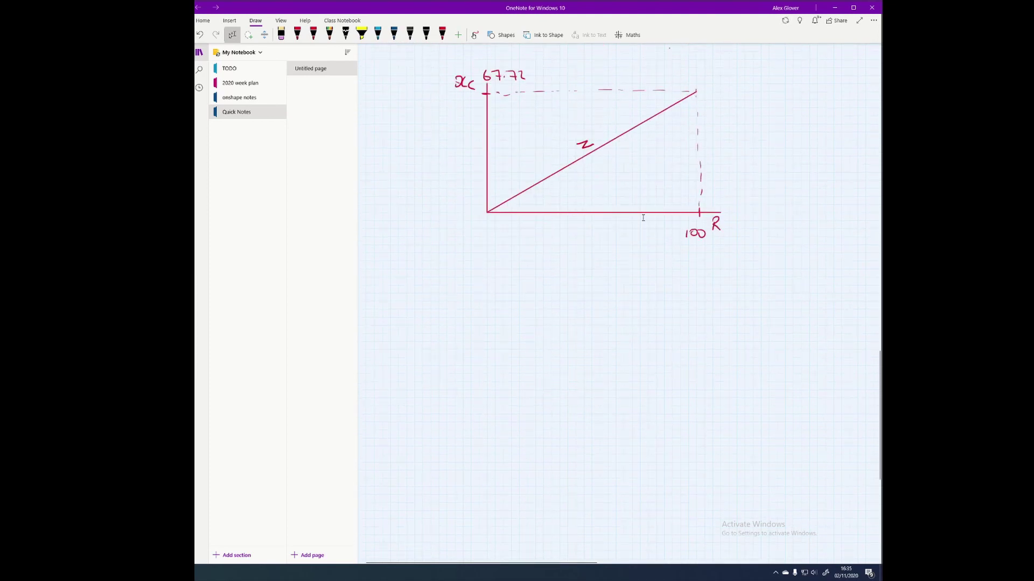
pyautogui.scroll(2, 567, 215)
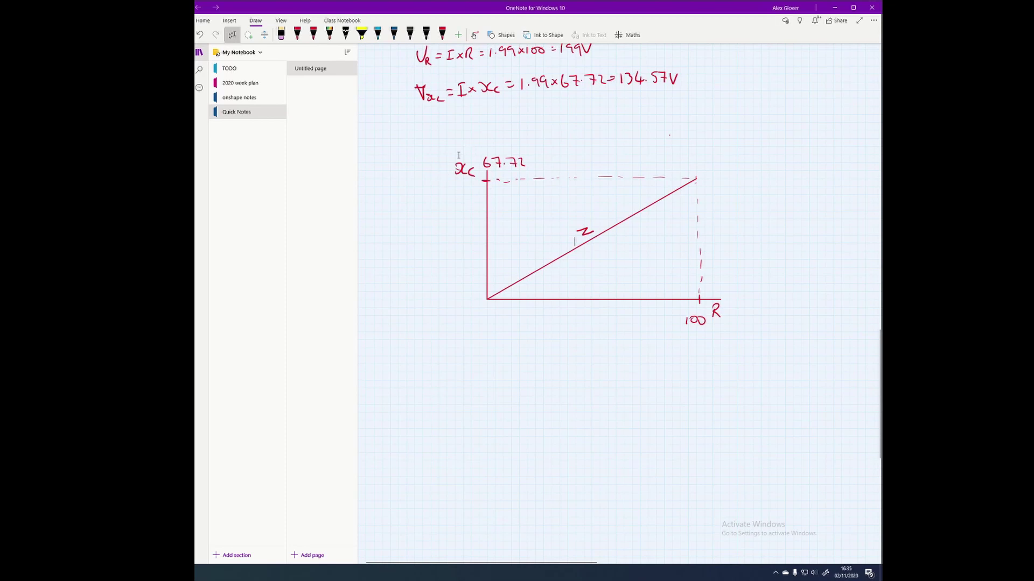
pyautogui.scroll(2, 539, 286)
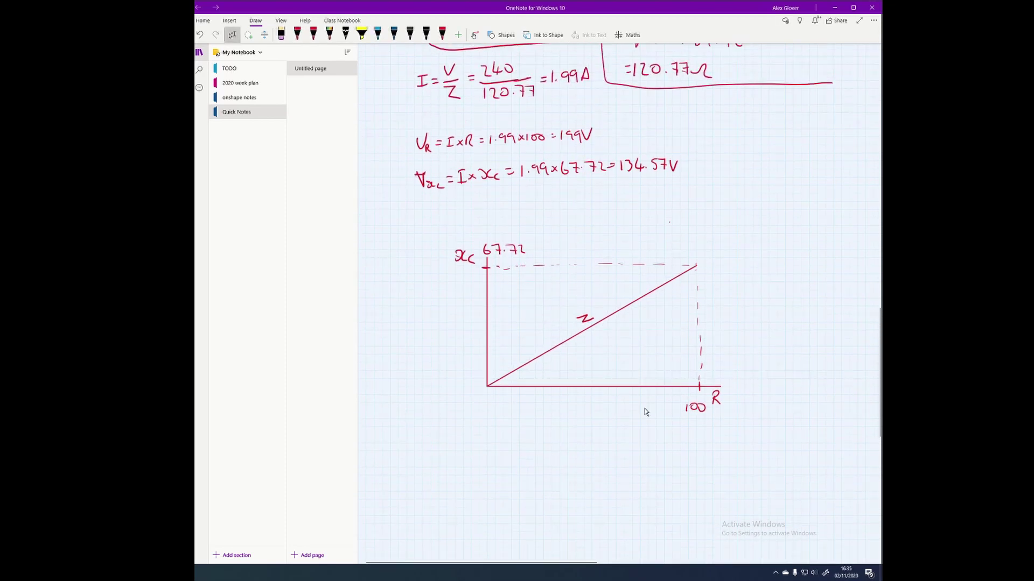
pyautogui.moveTo(509, 373)
pyautogui.mouseDown()
pyautogui.moveTo(511, 383)
pyautogui.moveTo(539, 368)
pyautogui.mouseUp()
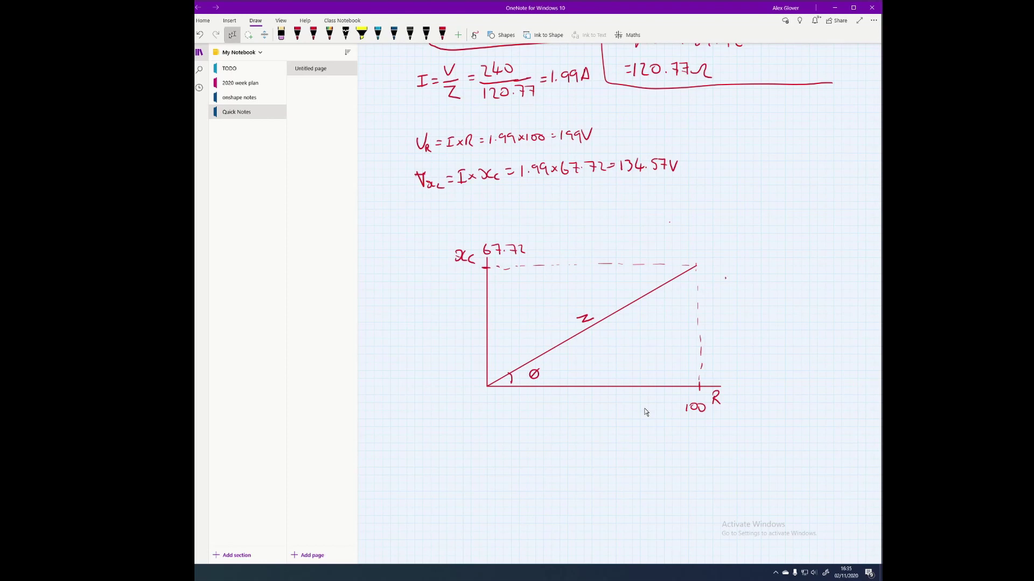
# - Write the phase angle calculation Ø = Tan⁻¹(Xc/R) = 34.10° beside the impedance diagram
pyautogui.moveTo(727, 276); pyautogui.dragTo(734, 276)
pyautogui.moveTo(752, 275)
pyautogui.mouseDown()
pyautogui.moveTo(767, 272)
pyautogui.moveTo(795, 298)
pyautogui.mouseUp()
pyautogui.moveTo(799, 261)
pyautogui.mouseDown()
pyautogui.moveTo(818, 273)
pyautogui.moveTo(809, 294)
pyautogui.mouseUp()
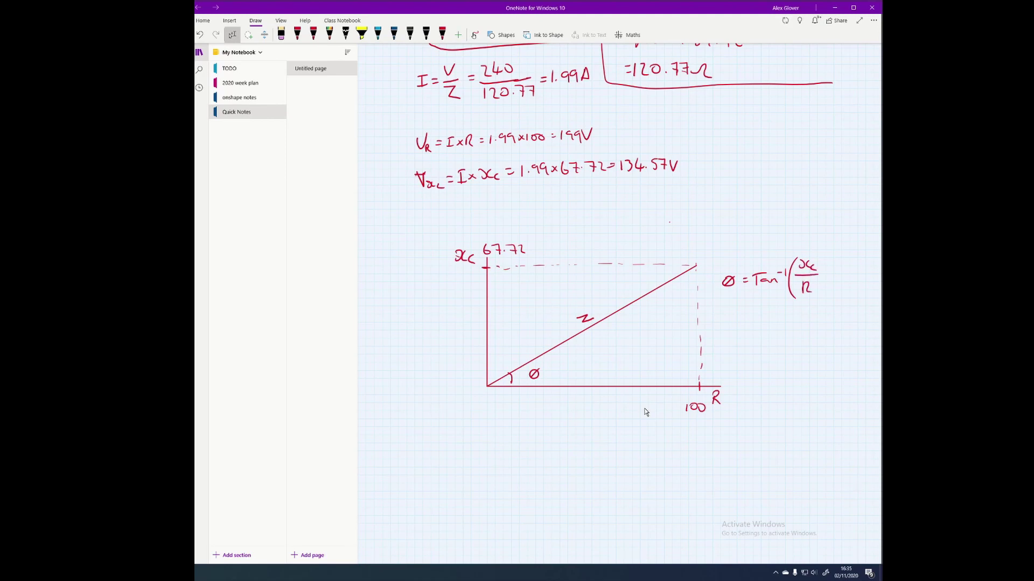
pyautogui.moveTo(822, 256); pyautogui.dragTo(822, 296)
pyautogui.click(297, 35)
pyautogui.moveTo(749, 317)
pyautogui.mouseDown()
pyautogui.moveTo(752, 328)
pyautogui.moveTo(785, 318)
pyautogui.mouseUp()
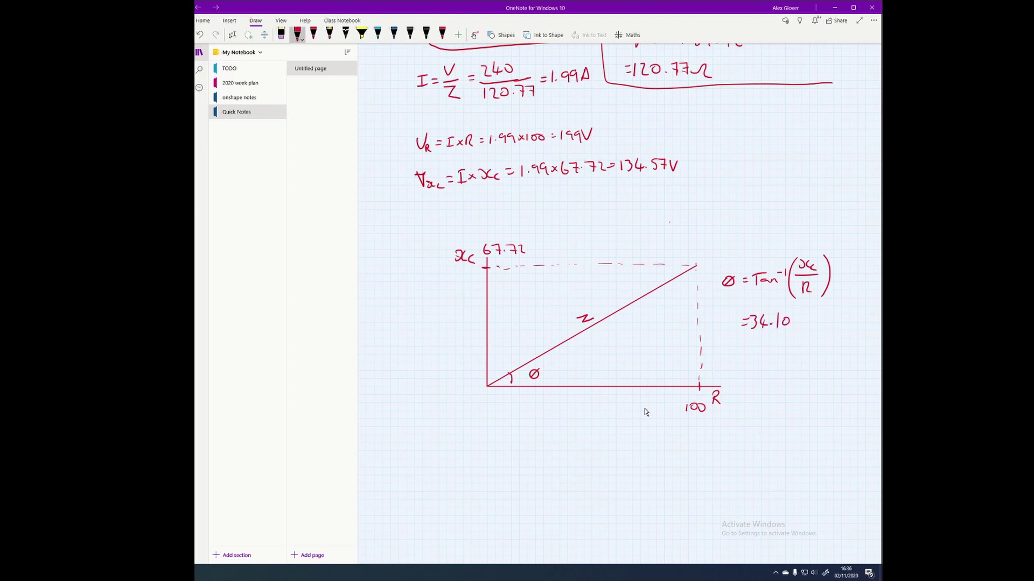
# - Sketch a pair of axes below the impedance diagram and draw two out-of-phase sine waves on them
pyautogui.scroll(-5, 646, 413)
pyautogui.moveTo(505, 184); pyautogui.dragTo(505, 284)
pyautogui.moveTo(502, 232); pyautogui.dragTo(717, 225)
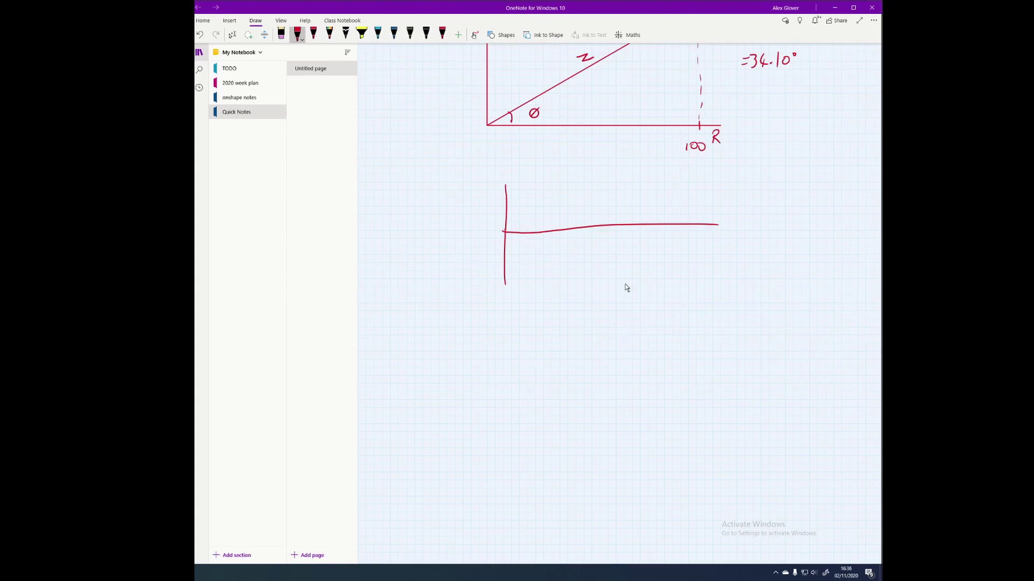
pyautogui.moveTo(504, 228)
pyautogui.mouseDown()
pyautogui.moveTo(523, 212)
pyautogui.moveTo(619, 249)
pyautogui.moveTo(650, 228)
pyautogui.mouseUp()
pyautogui.moveTo(505, 206)
pyautogui.mouseDown()
pyautogui.moveTo(555, 243)
pyautogui.moveTo(619, 216)
pyautogui.moveTo(650, 218)
pyautogui.mouseUp()
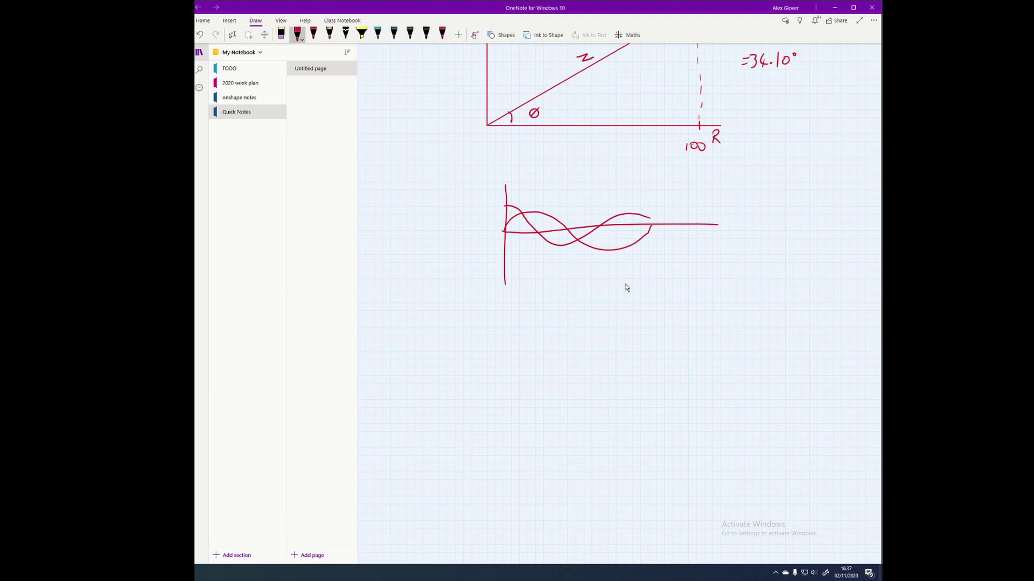
# - Write the power formula P=VxI above the sine wave sketch
pyautogui.moveTo(410, 161); pyautogui.dragTo(424, 152)
pyautogui.moveTo(418, 157); pyautogui.dragTo(424, 157)
pyautogui.moveTo(431, 148); pyautogui.dragTo(459, 147)
pyautogui.moveTo(453, 159); pyautogui.dragTo(458, 158)
# - Sketch smaller axes with one sine cycle below the first waveforms, and trace a second in-phase wave over it in bright green
pyautogui.moveTo(481, 318)
pyautogui.mouseDown()
pyautogui.moveTo(479, 375)
pyautogui.moveTo(576, 344)
pyautogui.mouseUp()
pyautogui.moveTo(481, 340)
pyautogui.mouseDown()
pyautogui.moveTo(498, 334)
pyautogui.moveTo(521, 357)
pyautogui.moveTo(547, 343)
pyautogui.mouseUp()
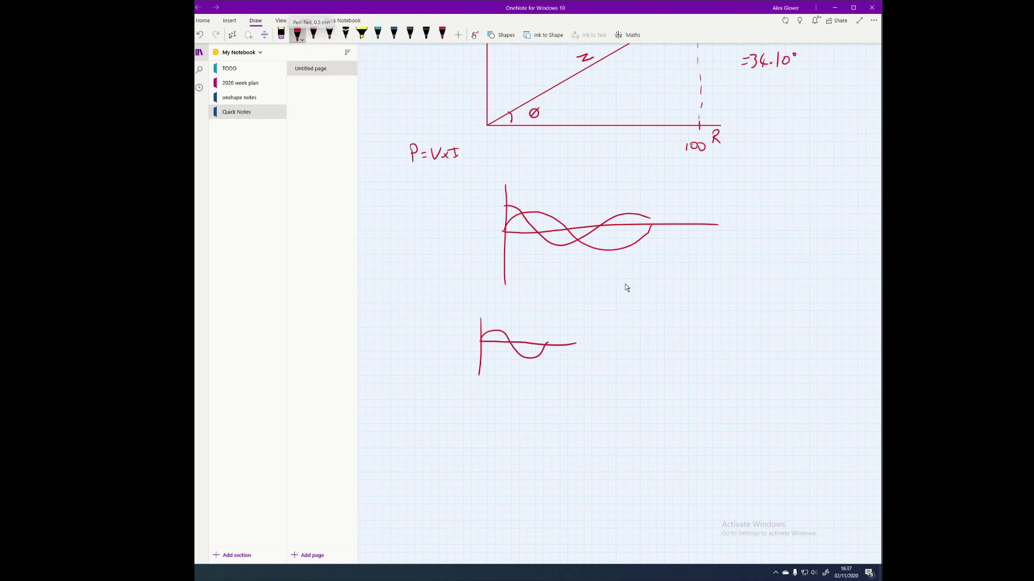
pyautogui.click(297, 34)
pyautogui.click(350, 120)
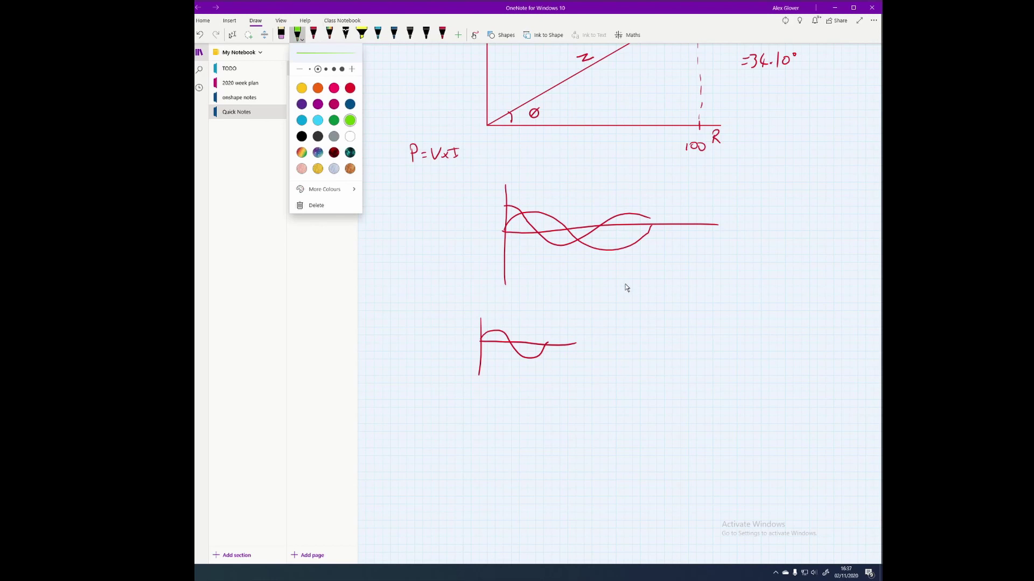
pyautogui.click(482, 334)
pyautogui.moveTo(481, 338); pyautogui.dragTo(547, 344)
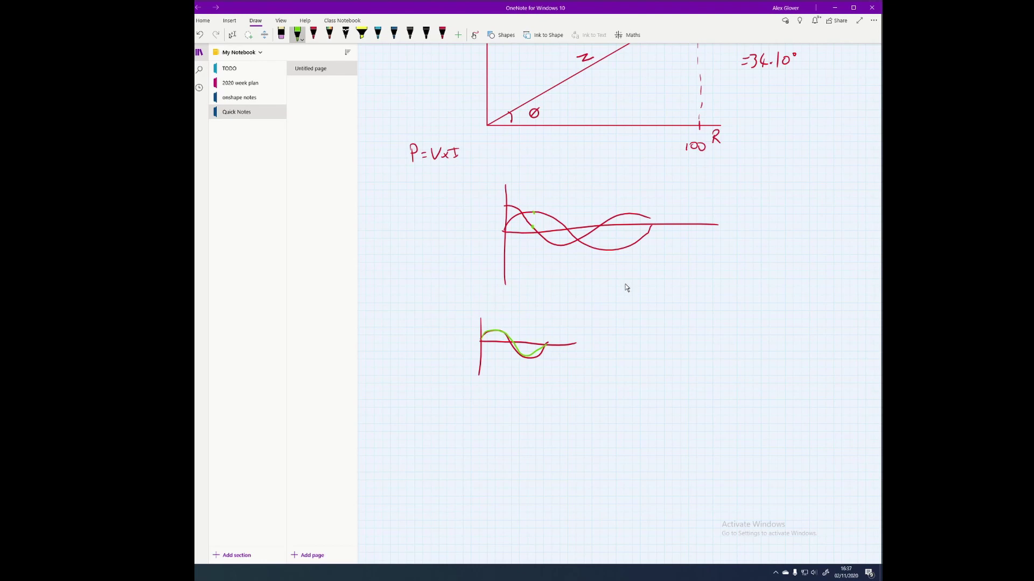
# - Switch to Multisim Live and show the PR1 current plot together with the PR2 voltage plot in the Grapher
pyautogui.press('Escape')
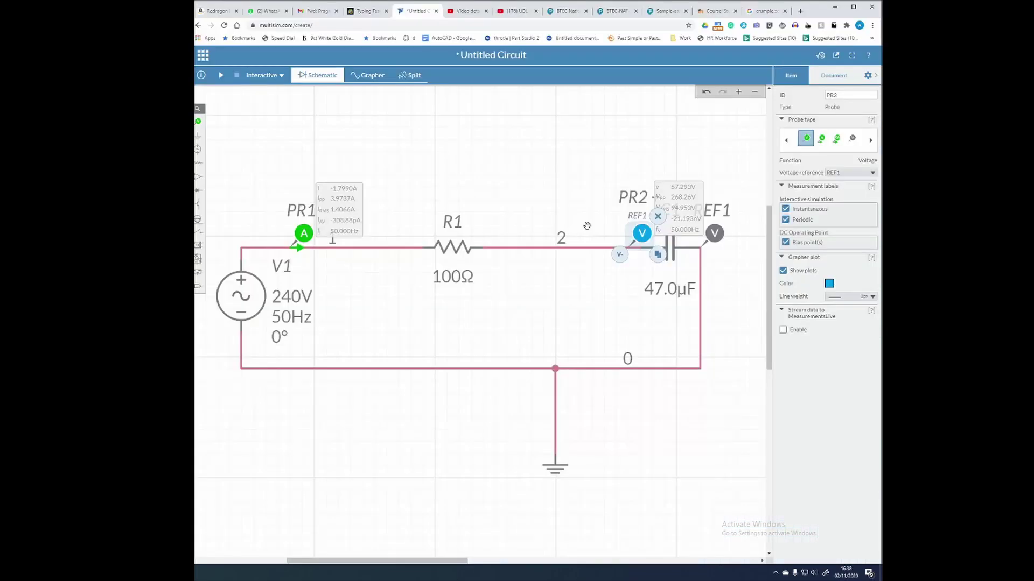
pyautogui.click(372, 76)
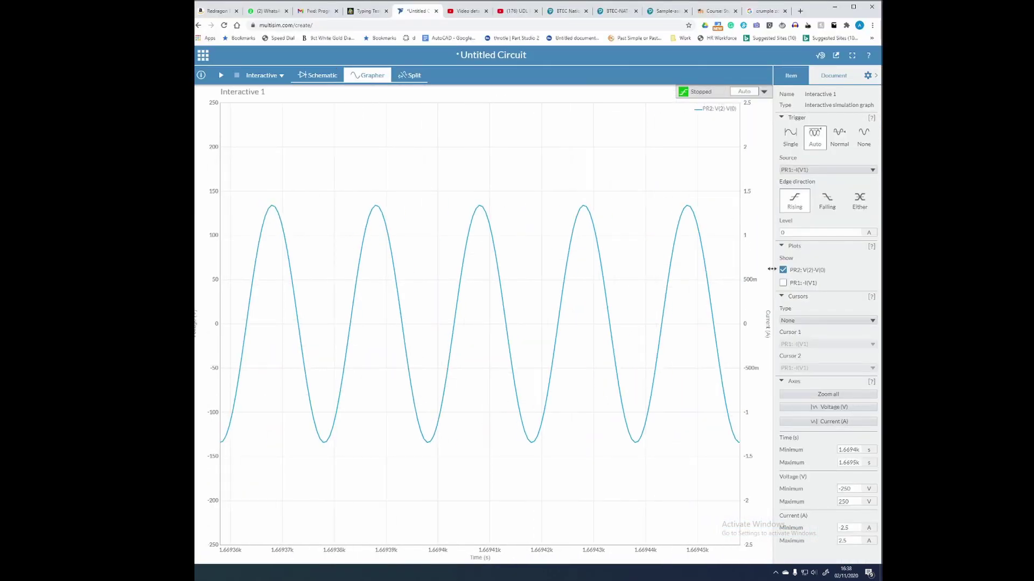
pyautogui.click(784, 283)
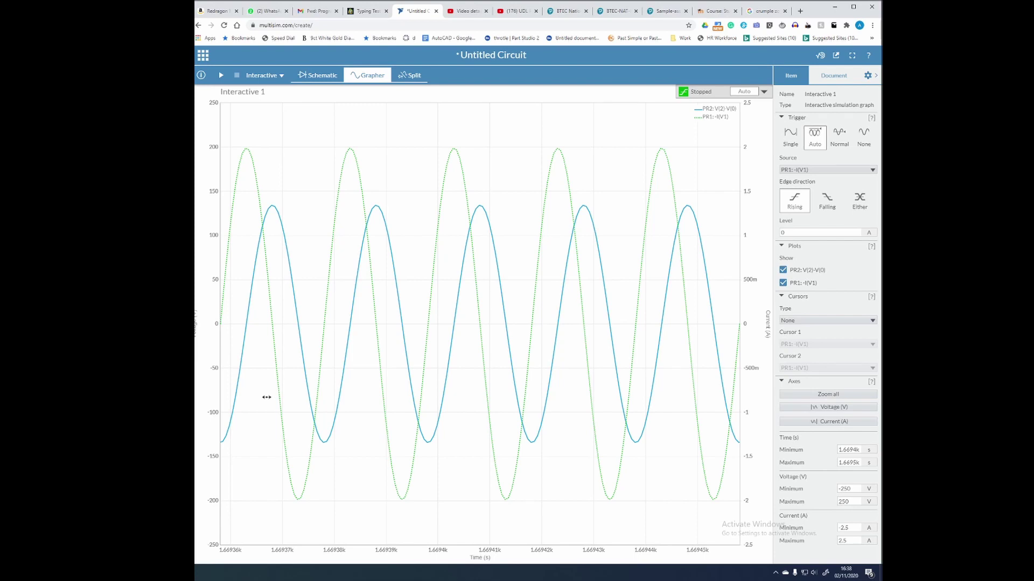
# - Compare the starting points and first peaks of the PR1 current and PR2 voltage waves to examine their phase shift
pyautogui.moveTo(224, 325)
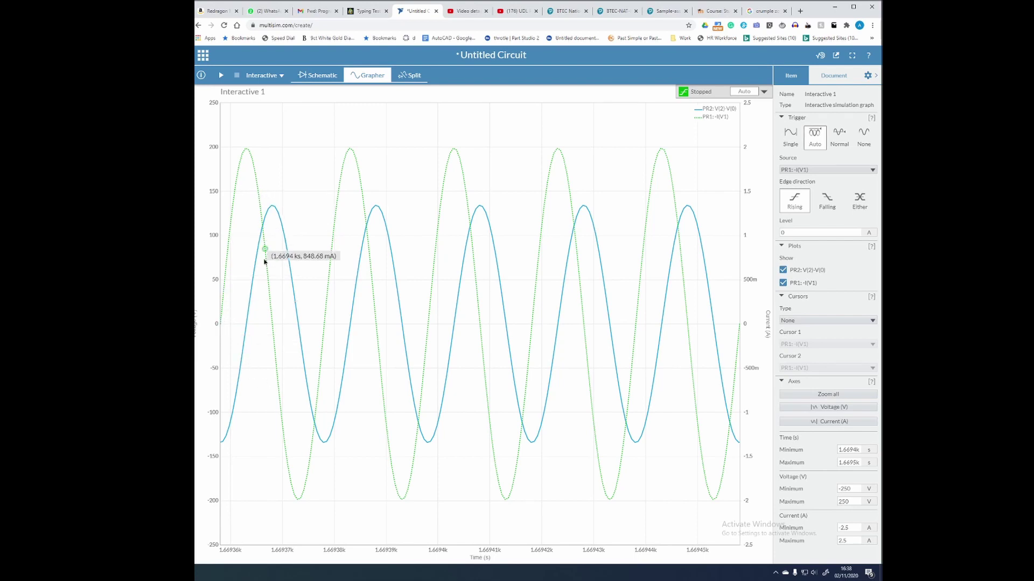
pyautogui.moveTo(256, 278)
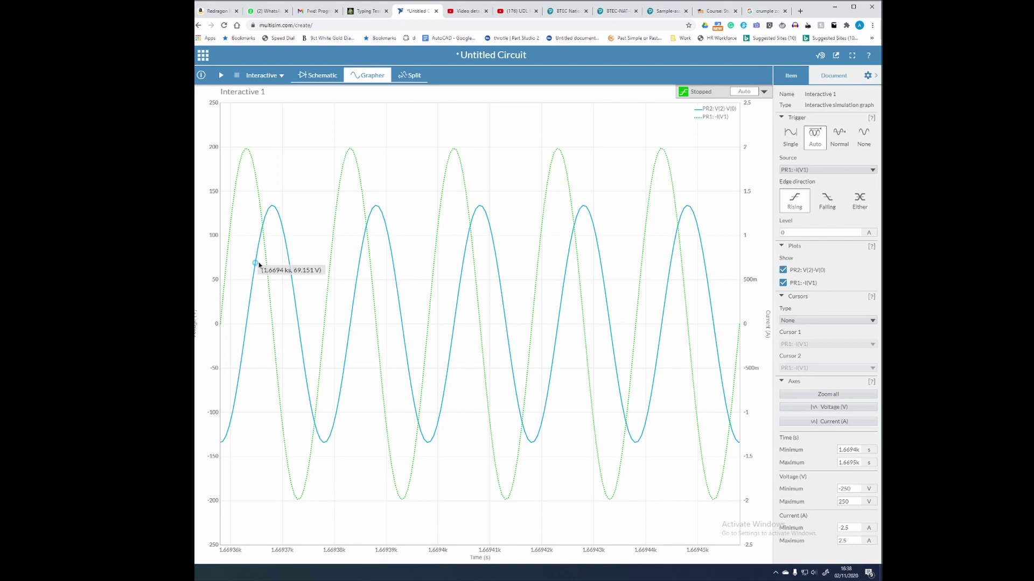
pyautogui.moveTo(248, 150)
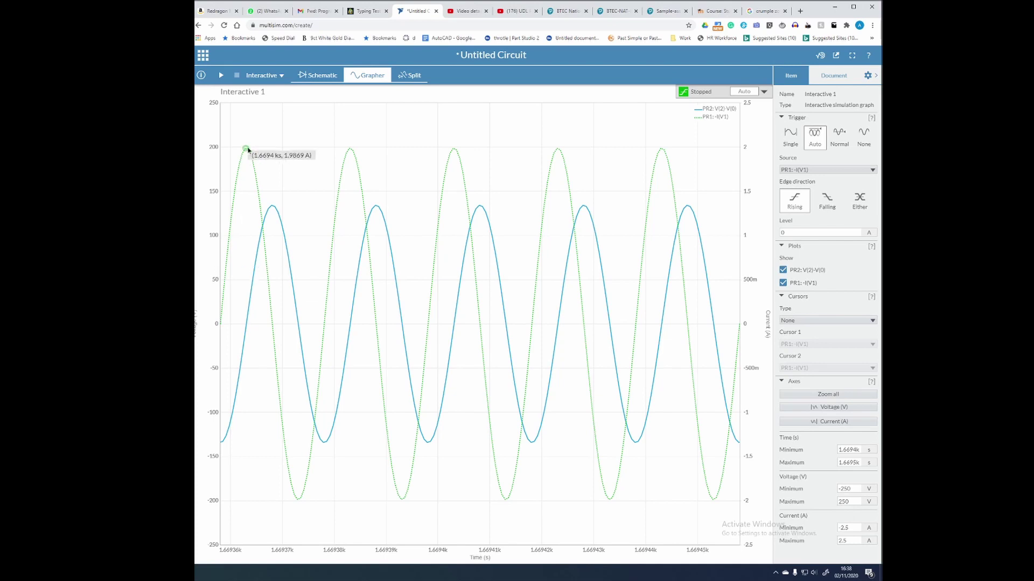
pyautogui.moveTo(272, 208)
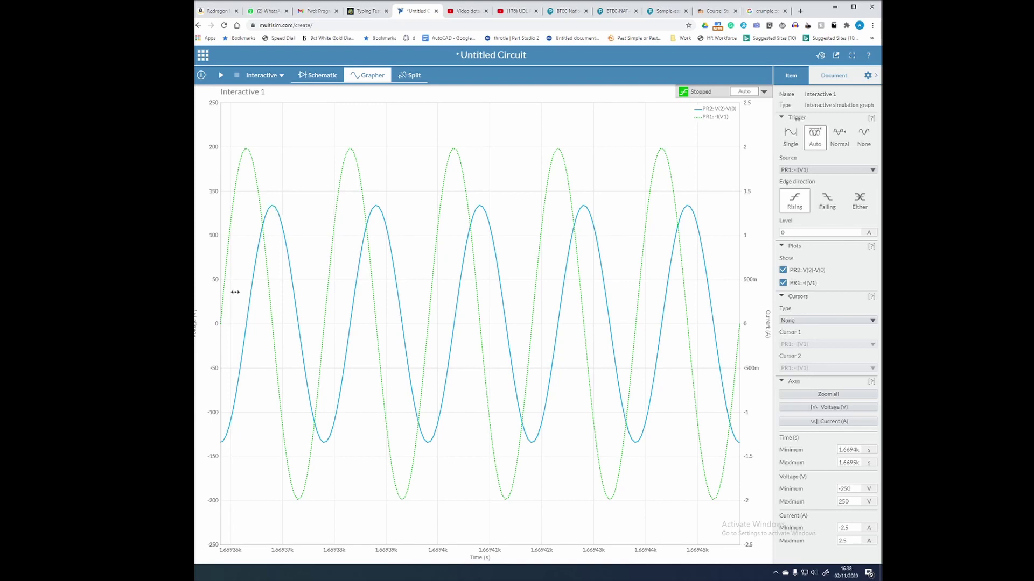
pyautogui.moveTo(256, 172)
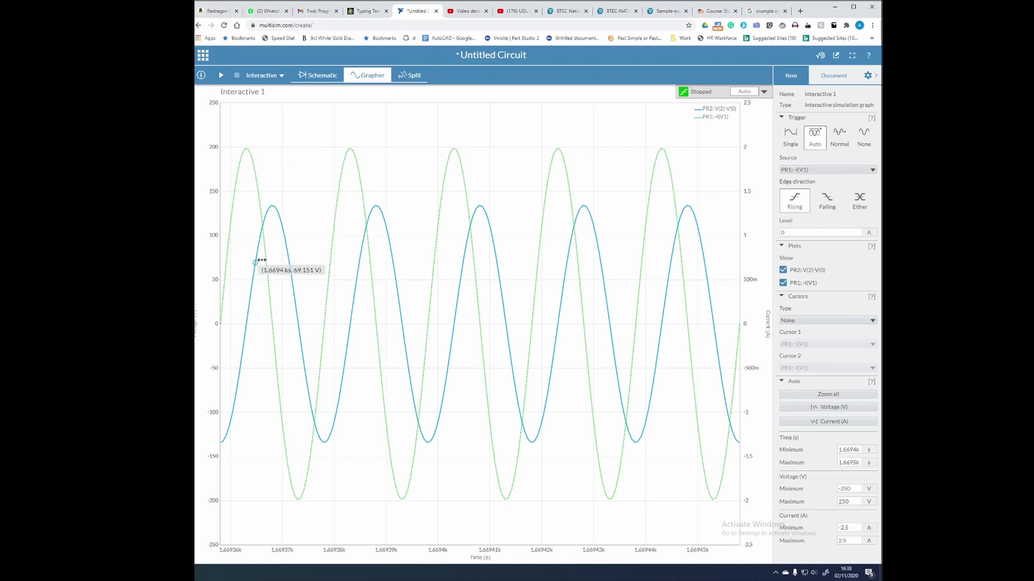